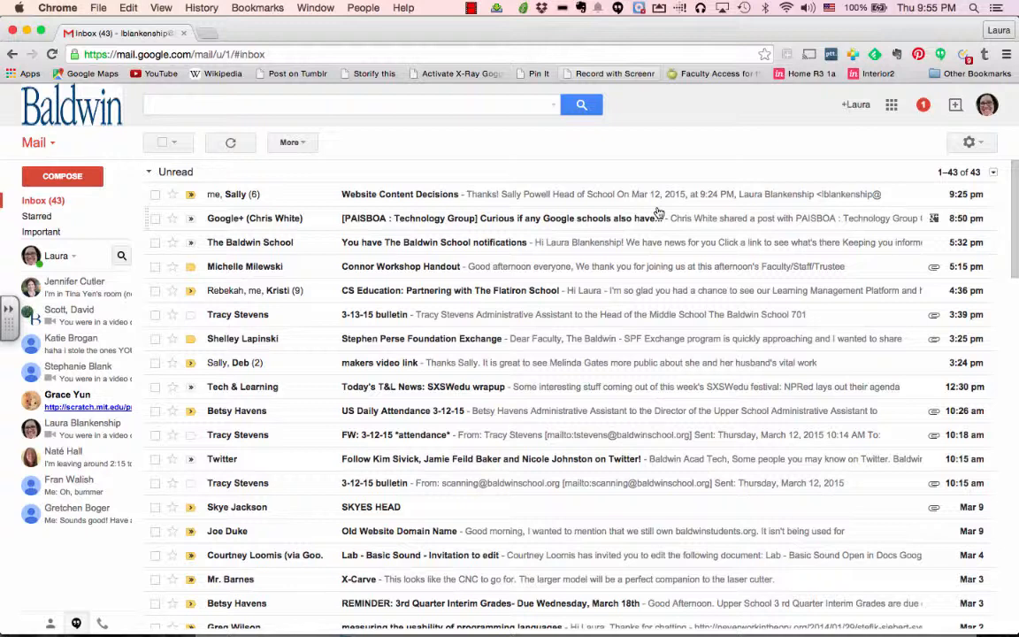
Open Google Drive's My Drive in a new tab from Gmail's apps launcher
left_click(892, 106)
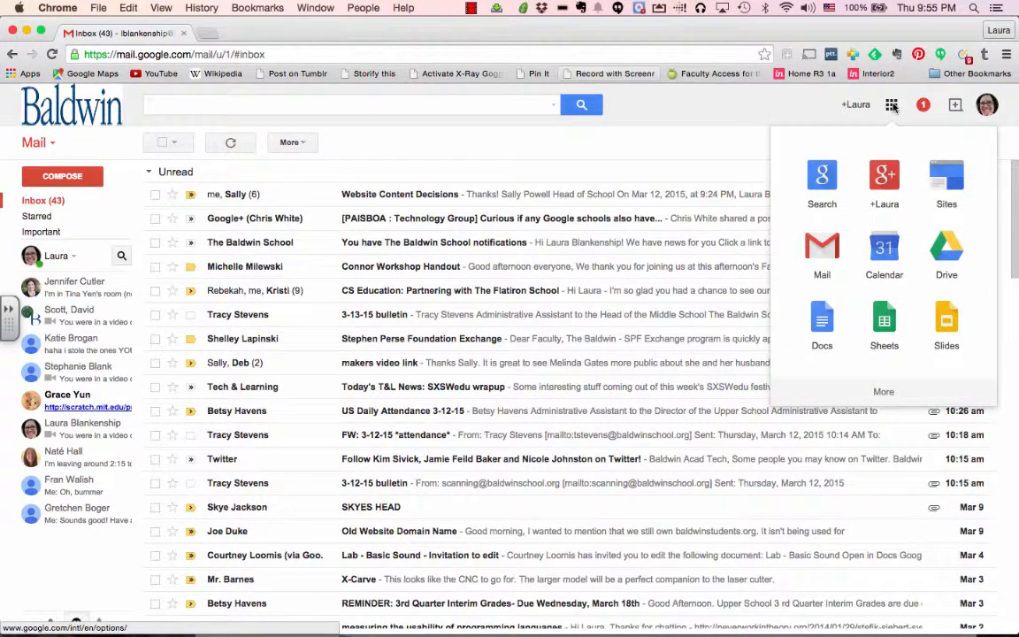
left_click(959, 259)
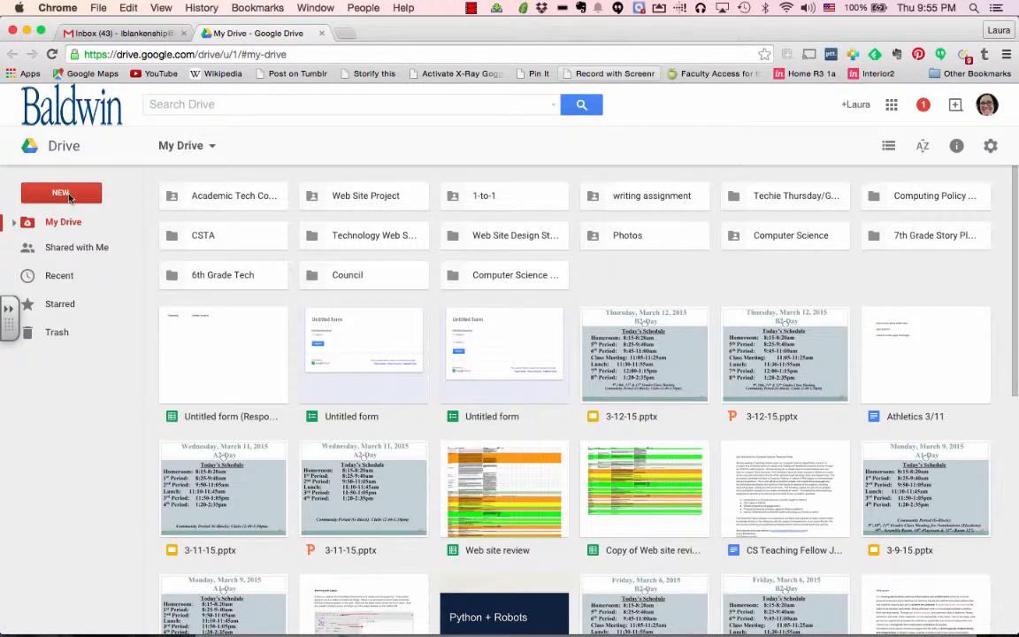
Create a new blank Google Form from Drive's New > More menu
left_click(70, 199)
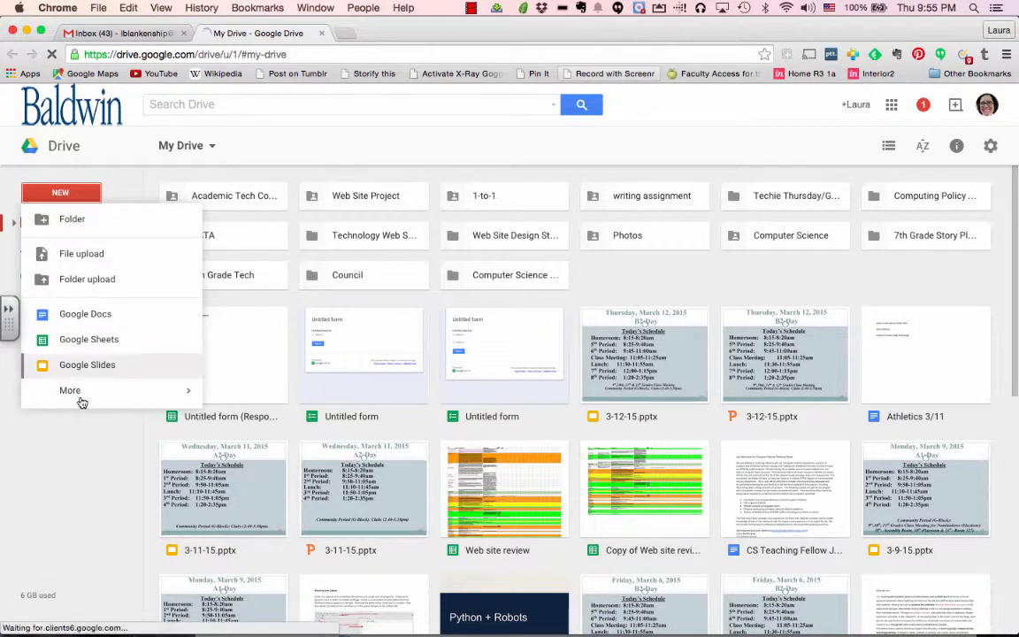
mouse_move(81, 391)
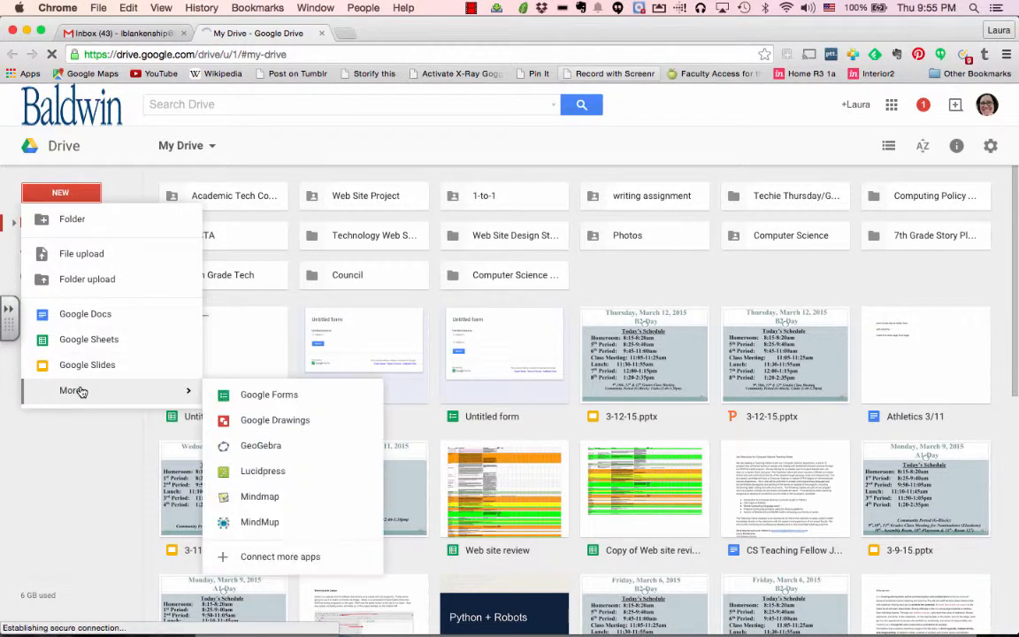
left_click(261, 395)
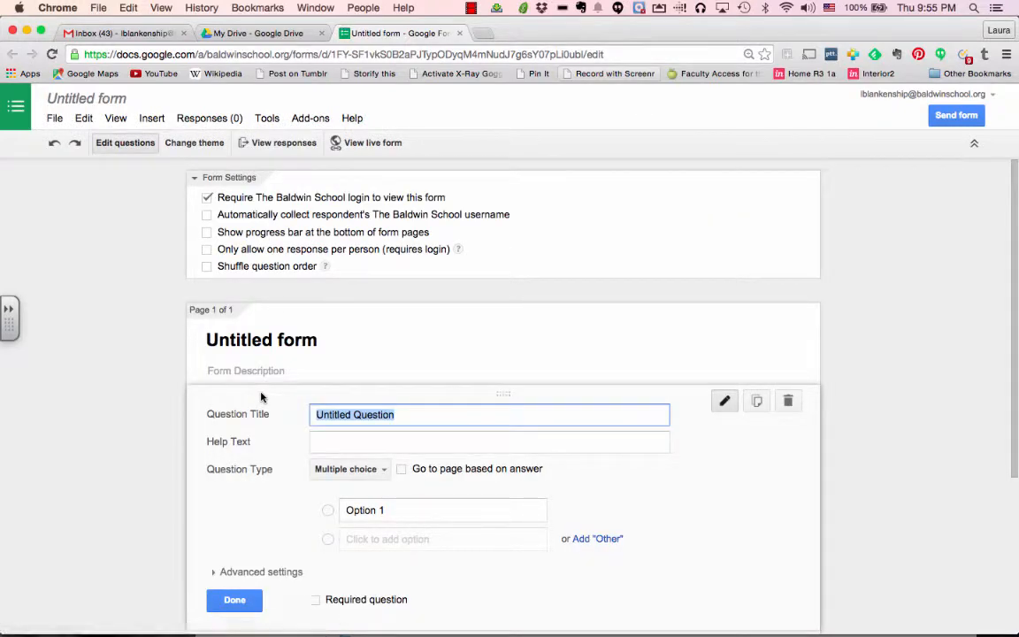
Title the form 'Ice Cream Survey' and turn off the Baldwin School login requirement
left_click(99, 103)
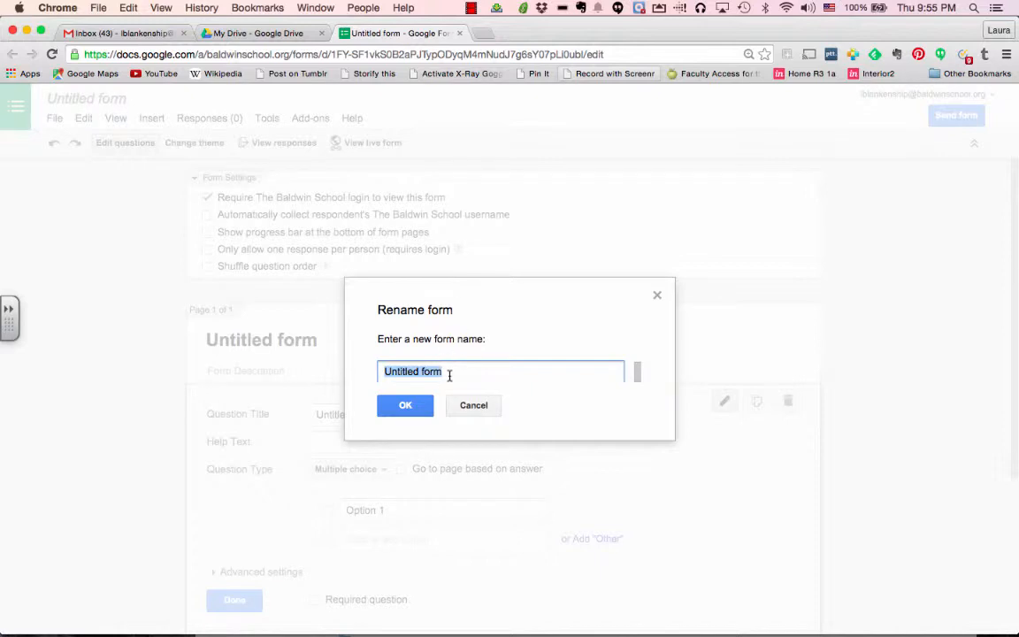
type("Ice")
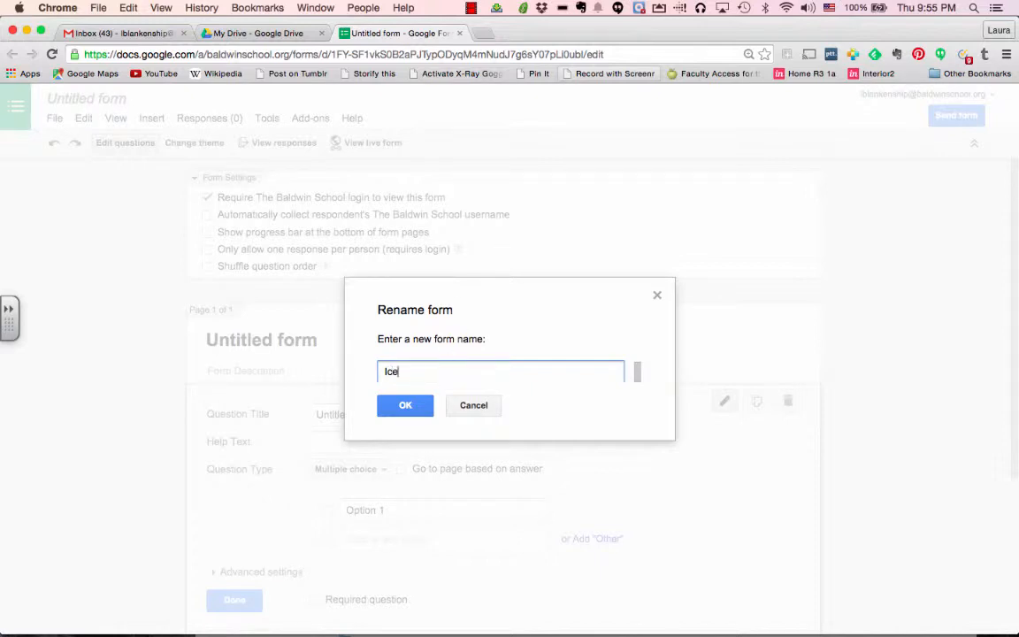
type(" Cream Survey")
left_click(393, 408)
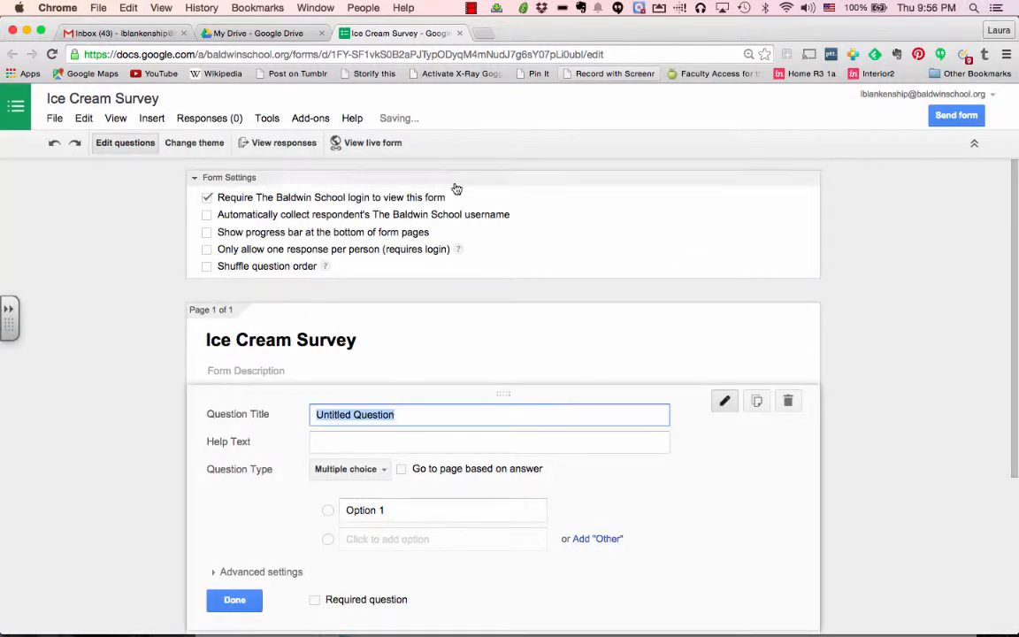
left_click(207, 198)
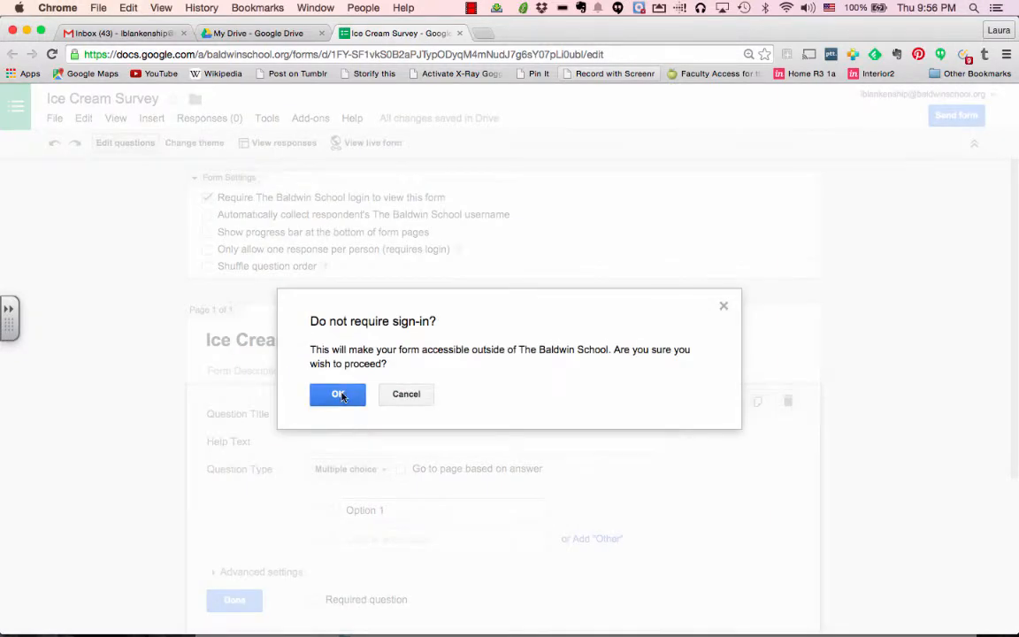
left_click(338, 395)
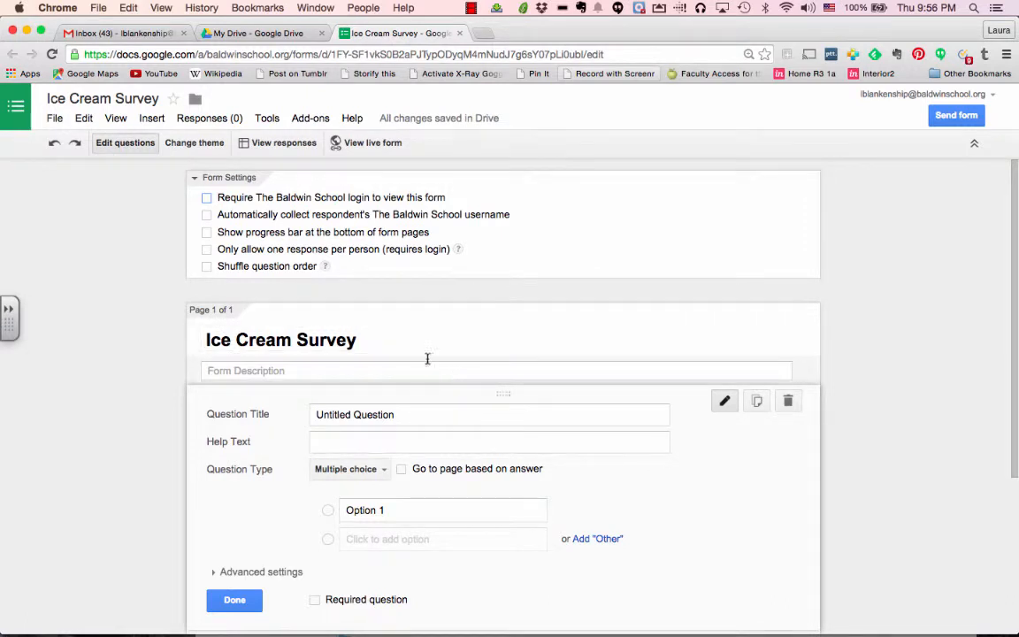
Enter 'What kind of ice cream do you like?' as a multiple-choice first question
scroll(305, 345, "down", 2)
scroll(305, 345, "down", 1)
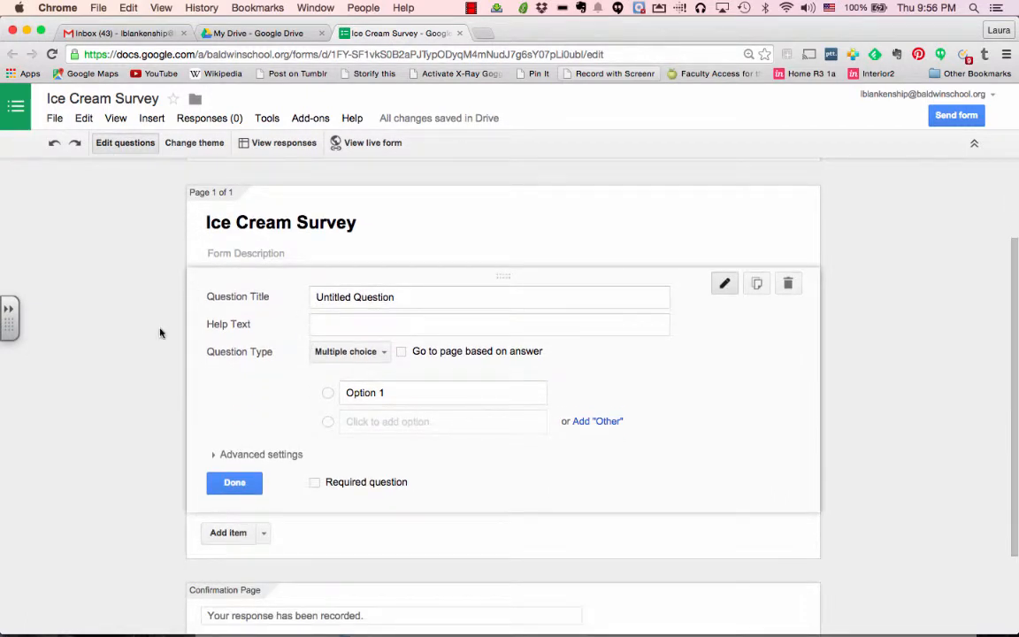
scroll(718, 420, "down", 3)
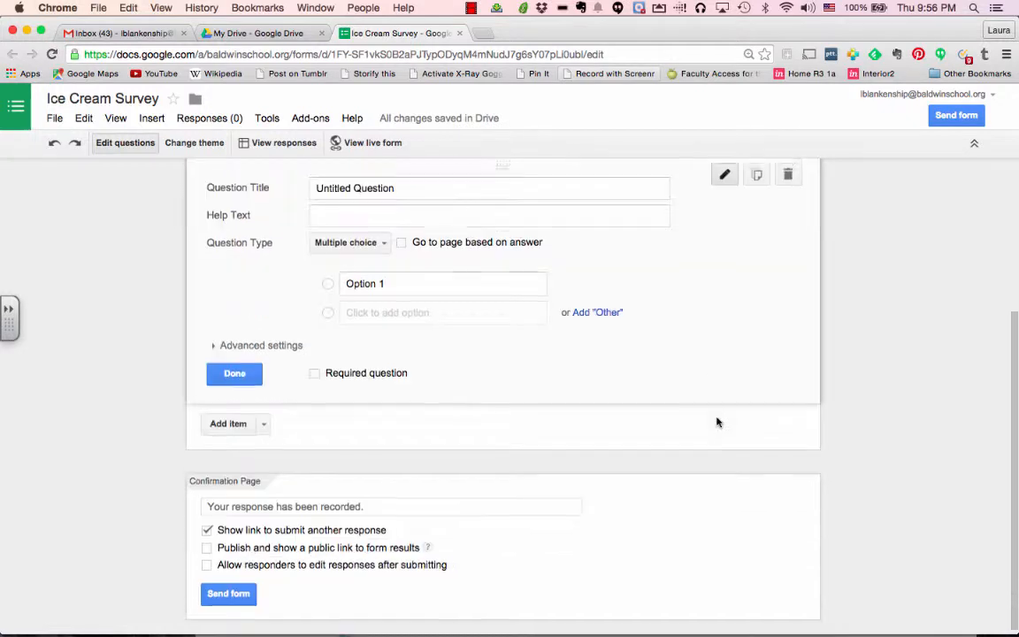
scroll(718, 417, "up", 3)
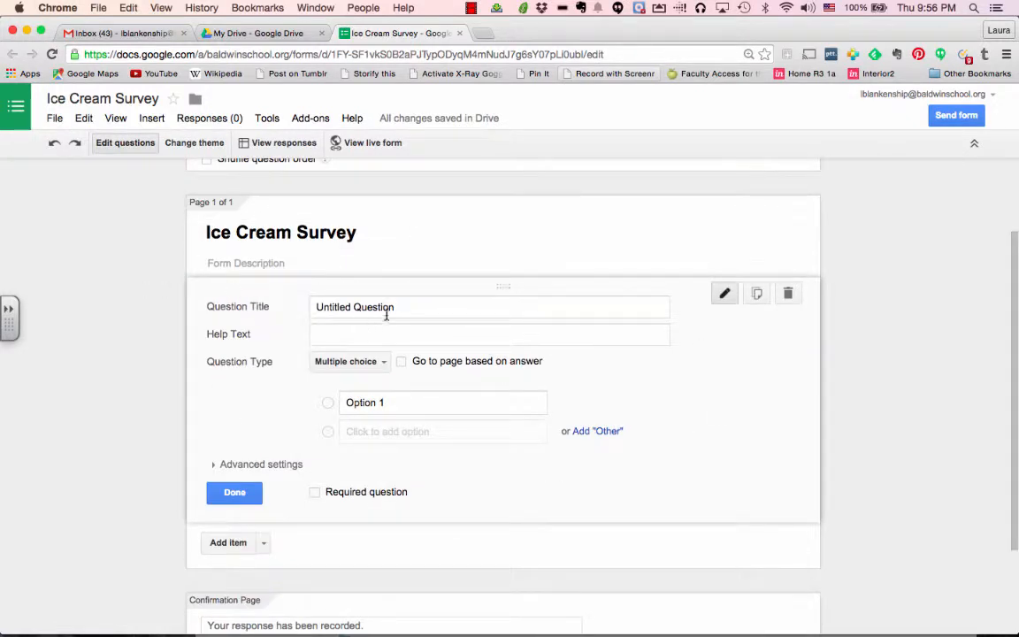
left_click_drag(399, 307, 292, 305)
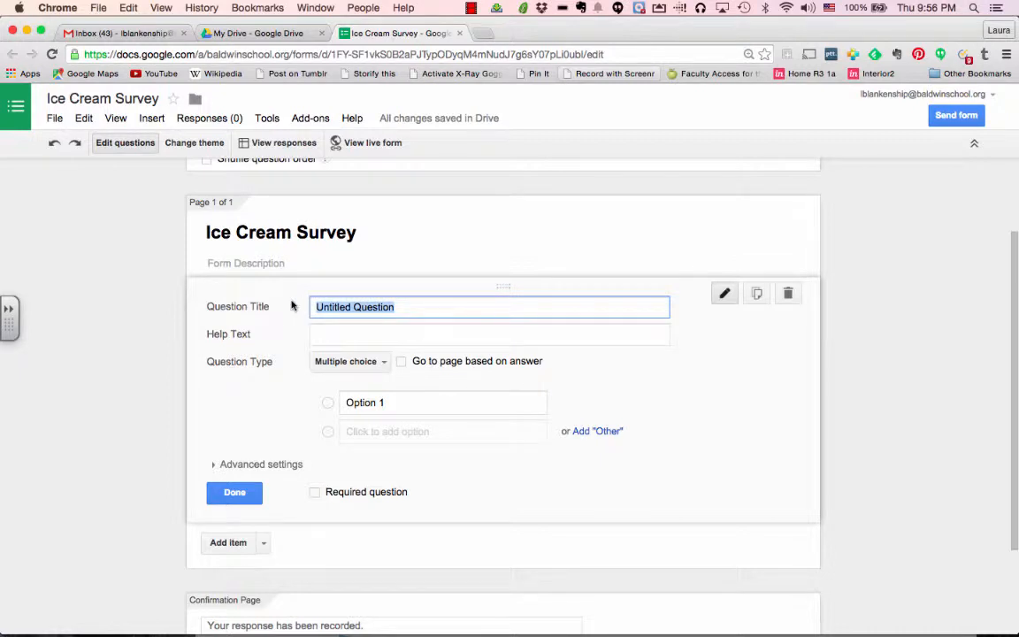
type("What kind of ice cream d")
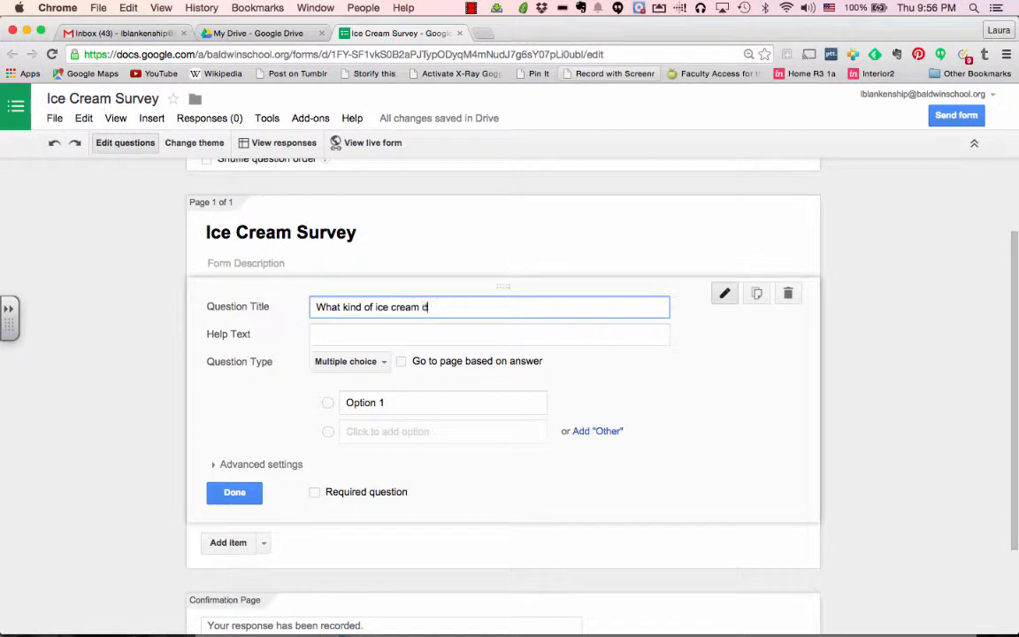
type("o you like?")
left_click(382, 363)
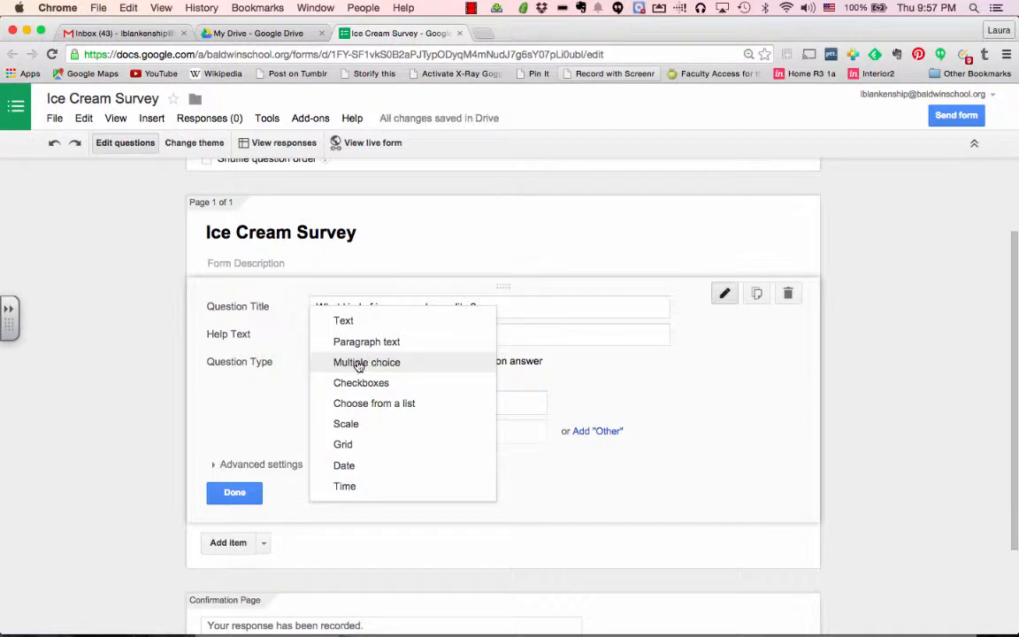
left_click(358, 363)
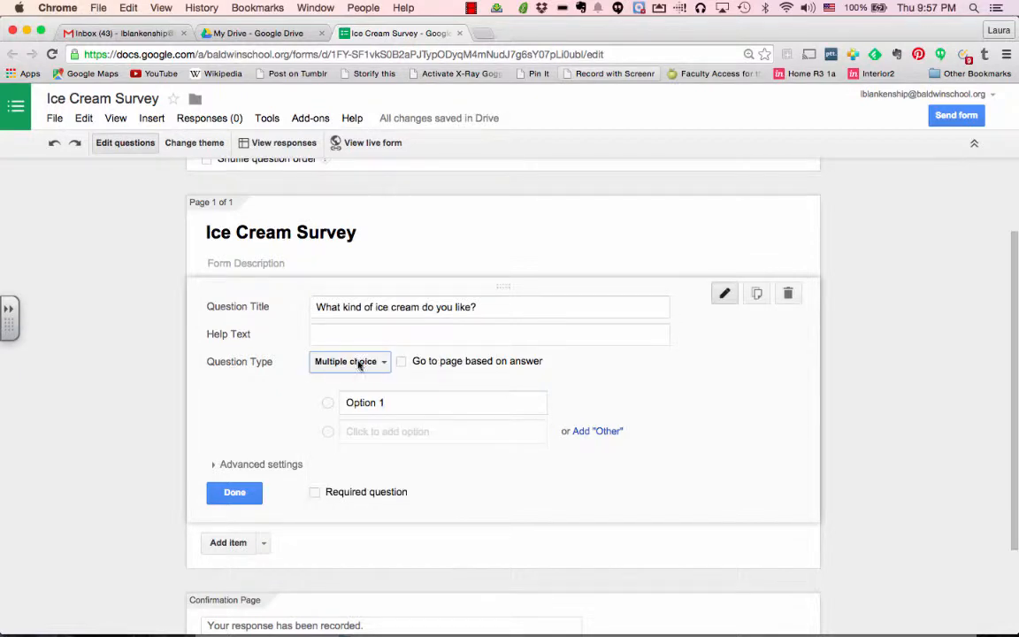
left_click(375, 364)
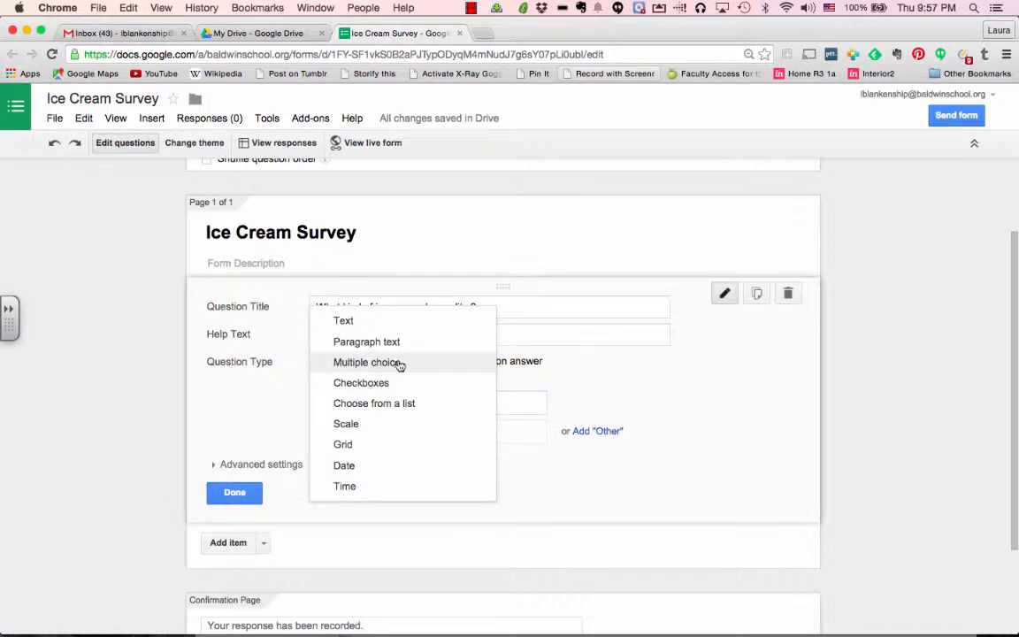
left_click(355, 363)
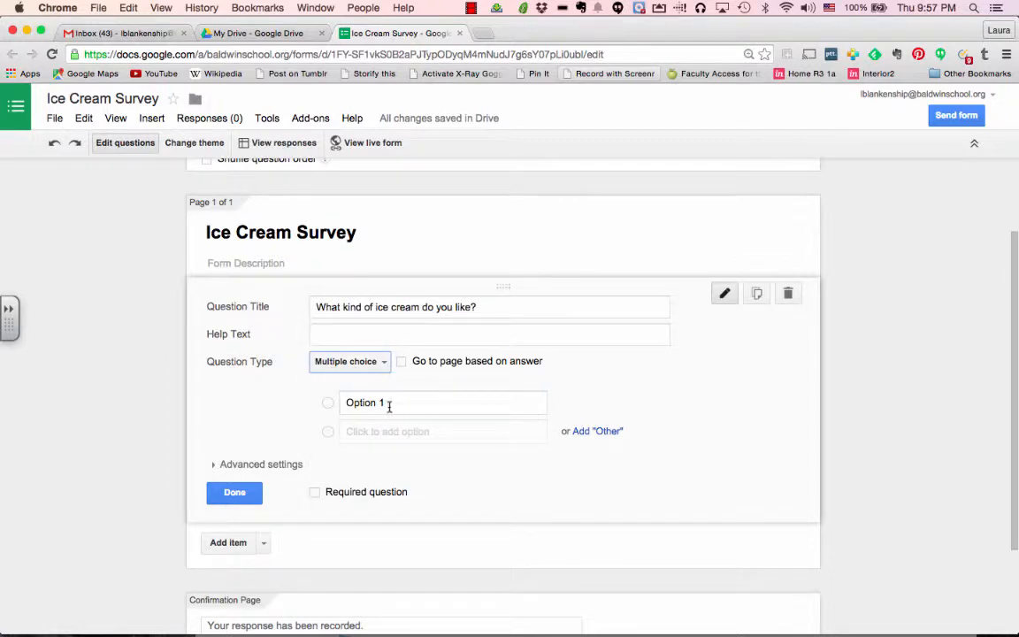
left_click(390, 405)
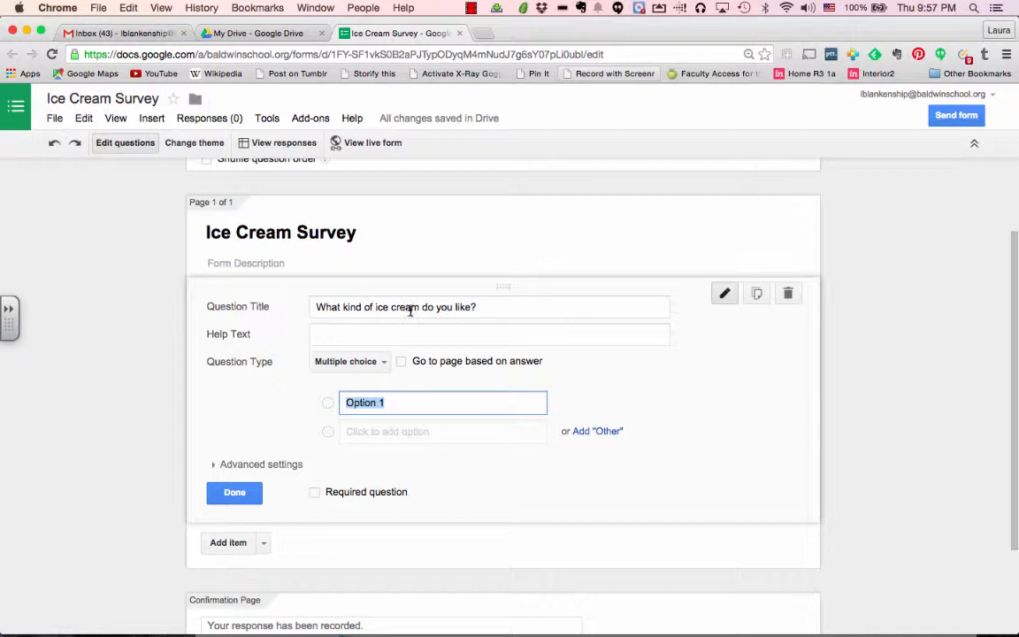
Reword the question to 'What kind of ice cream is your favorite?'
left_click(365, 309)
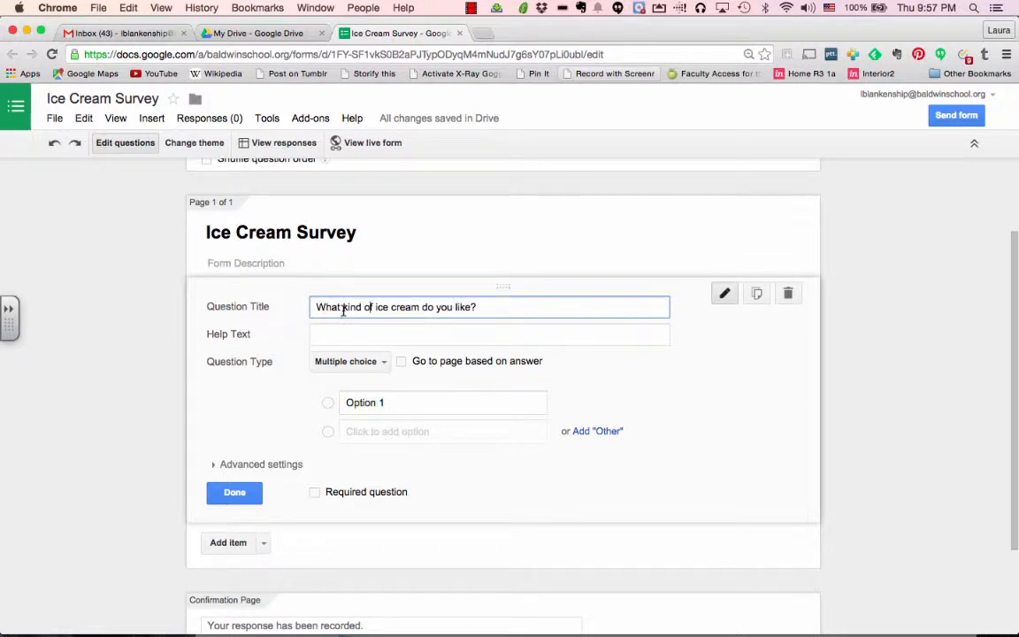
left_click_drag(420, 308, 477, 307)
type("is your favoria")
key("BackSpace")
type("te")
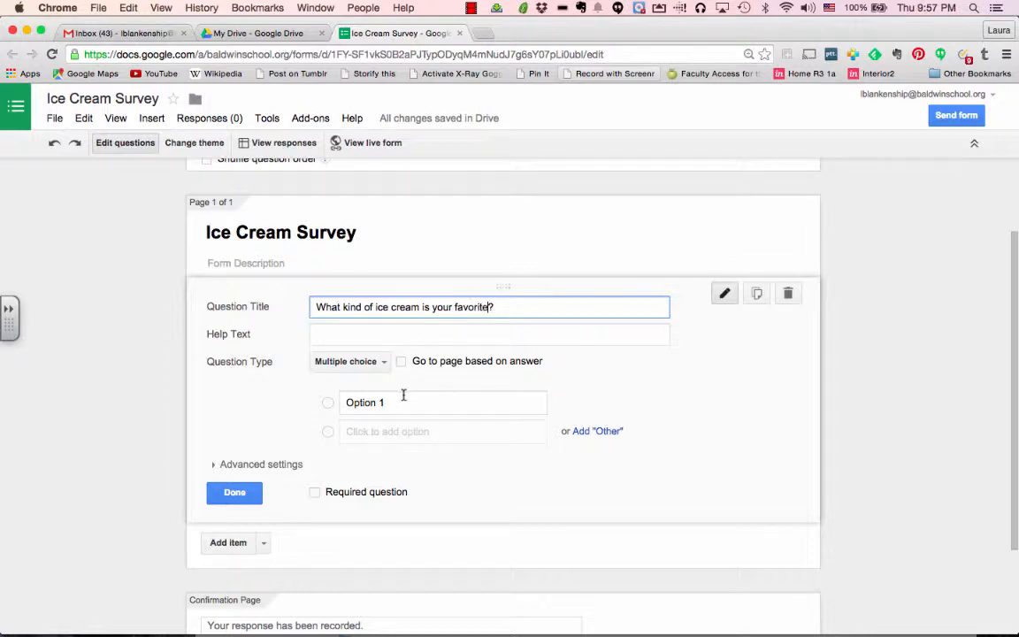
Add the choices Chocolate, Vanilla, Strawberry, Rocky Road and Mint Chocolate Chip
left_click(351, 403)
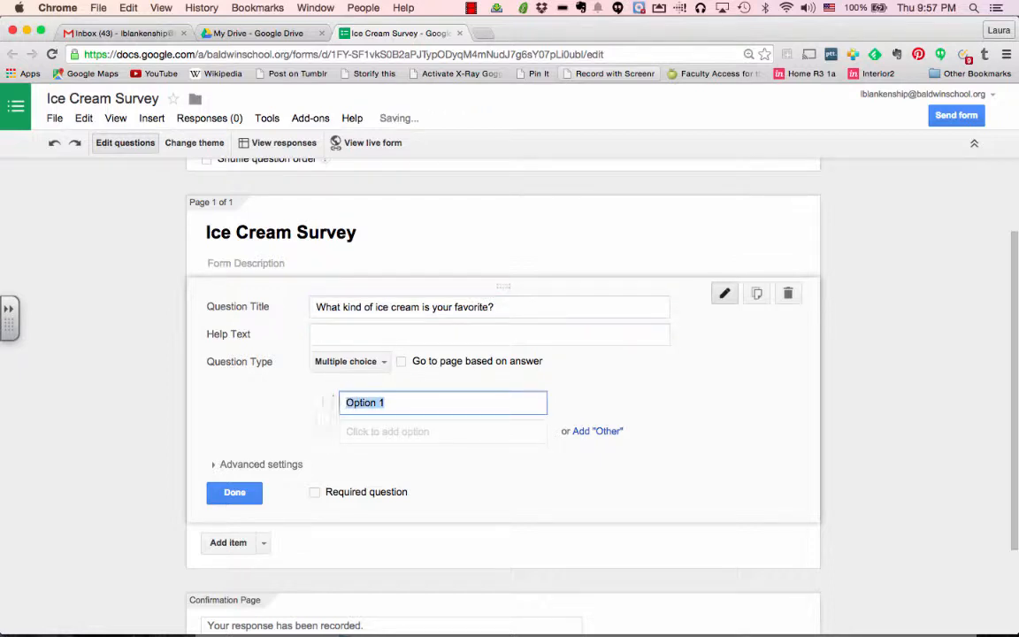
type("Chocolate")
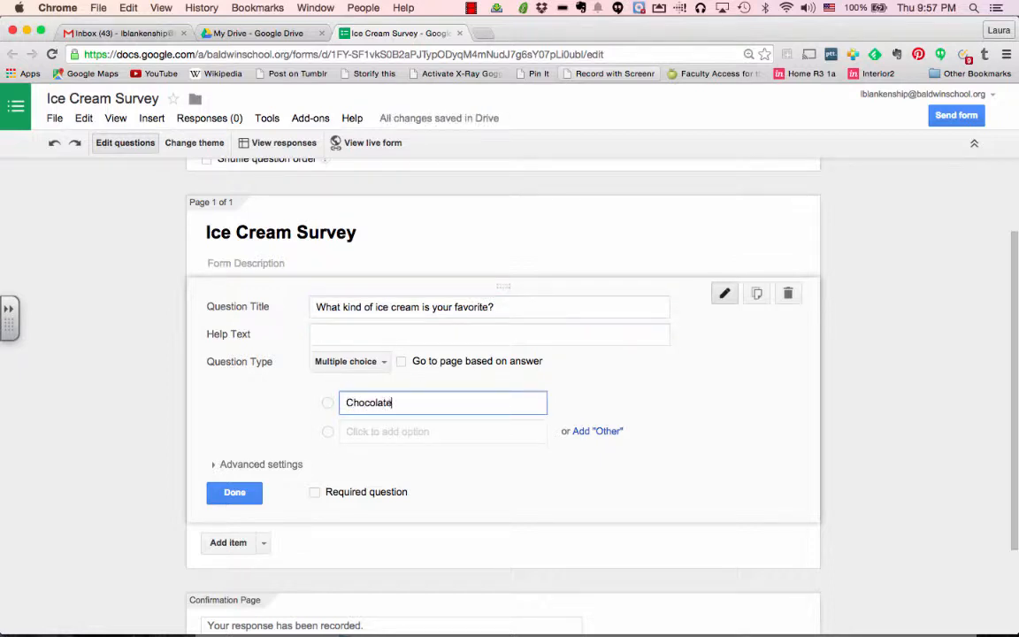
key("Return")
type("Vanilla")
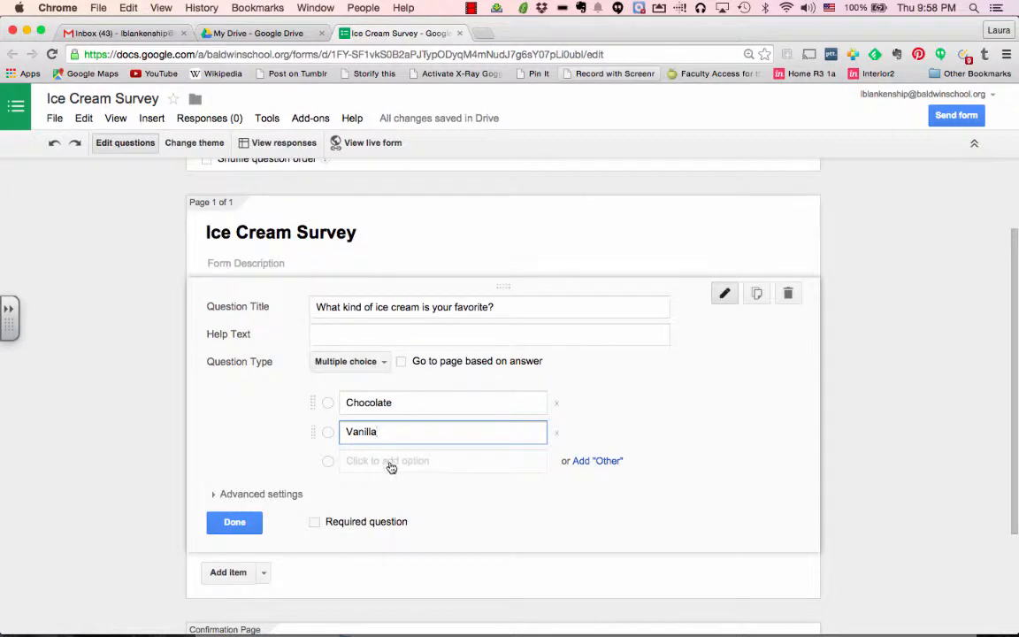
key("Tab")
key("Tab")
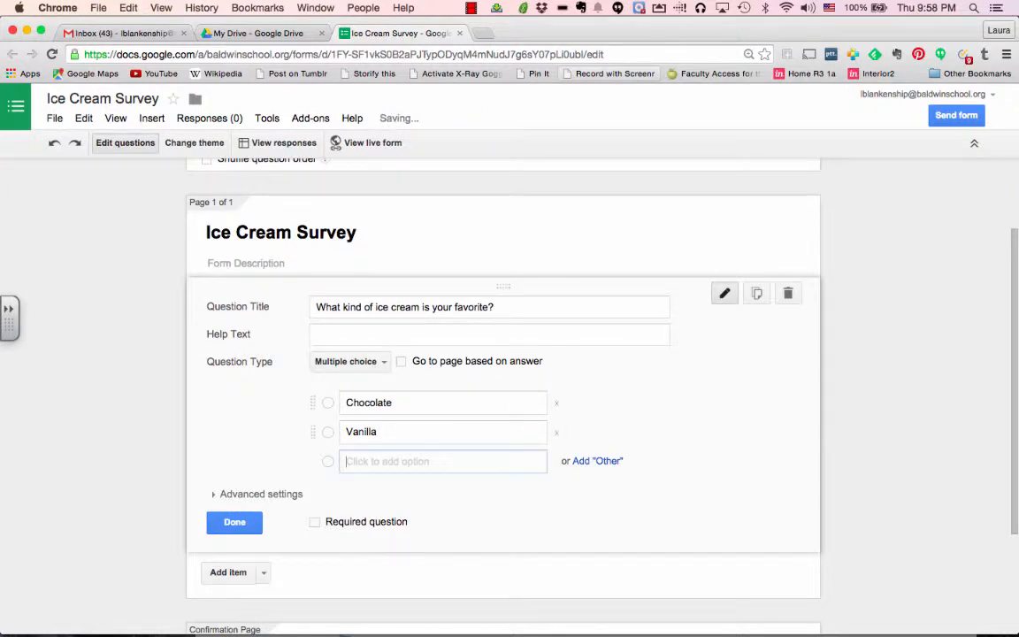
type("Strawberr")
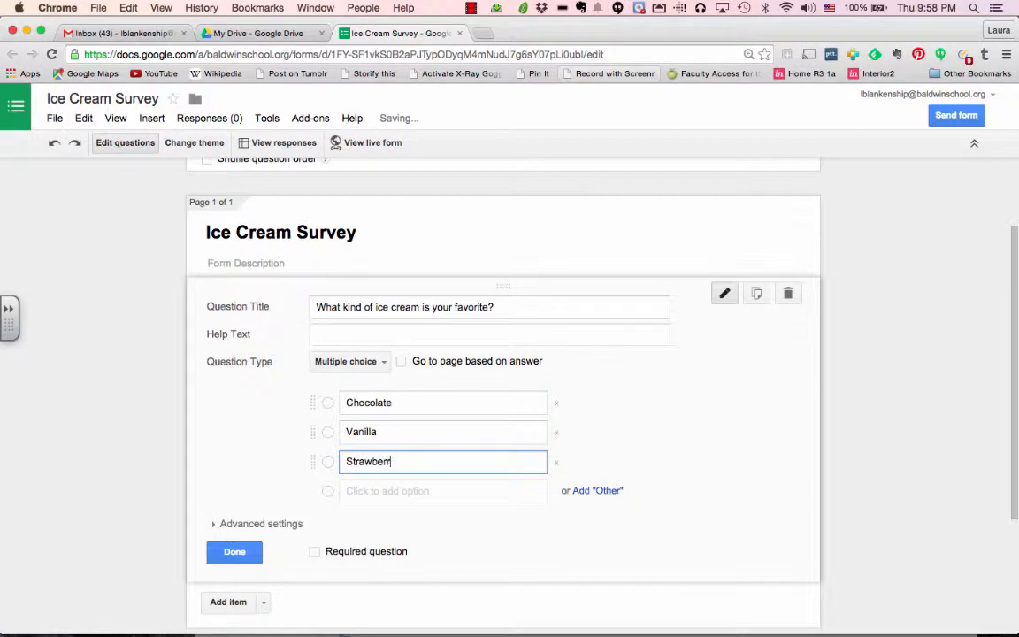
type("y")
left_click(379, 492)
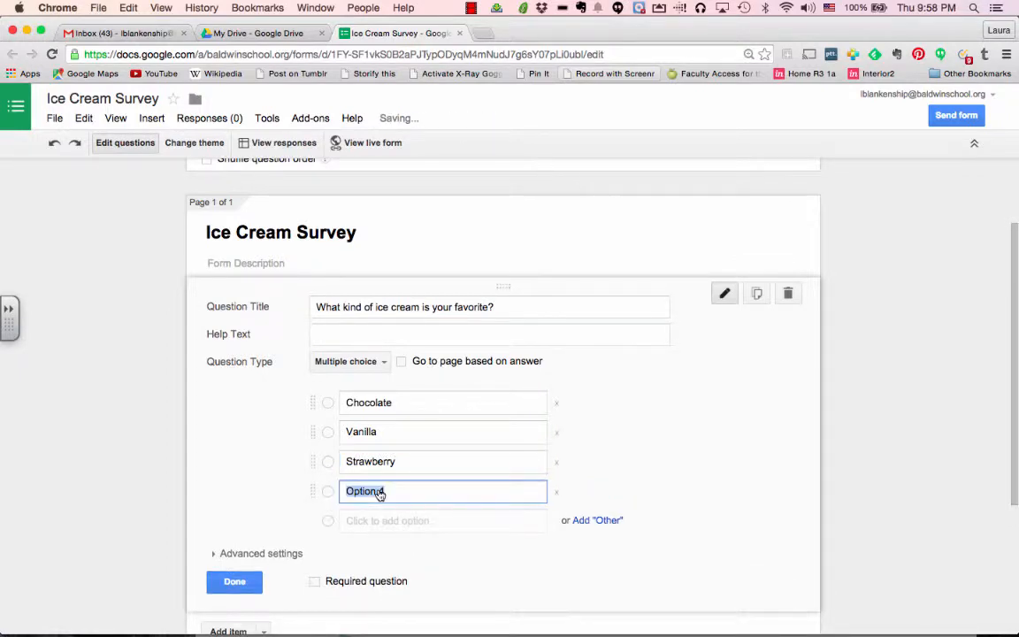
type("Rocky ")
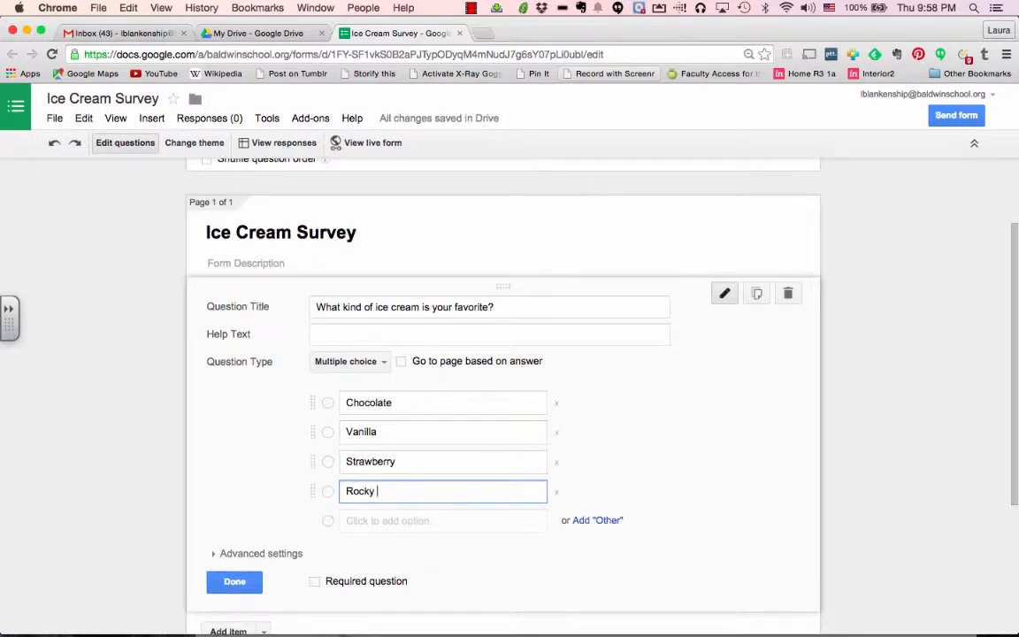
type("Road")
left_click(376, 521)
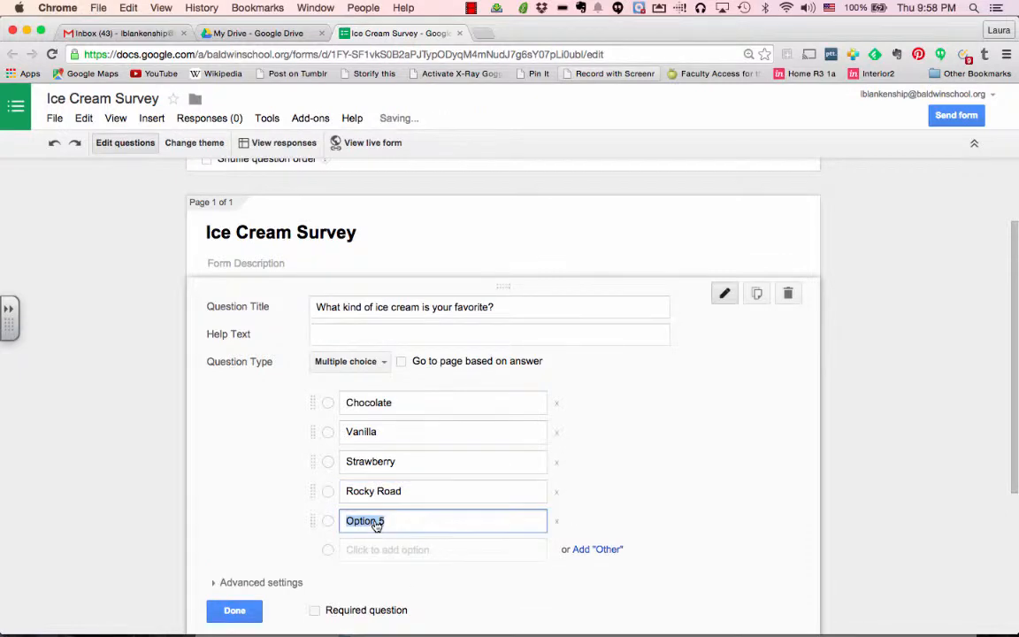
type("Mint ")
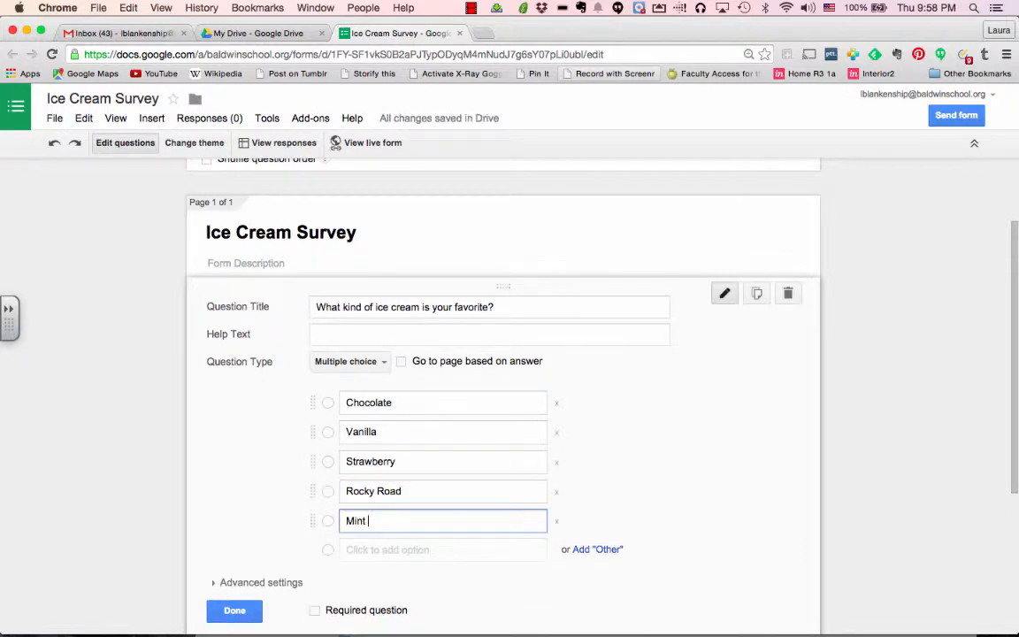
type("Chocolate Chip")
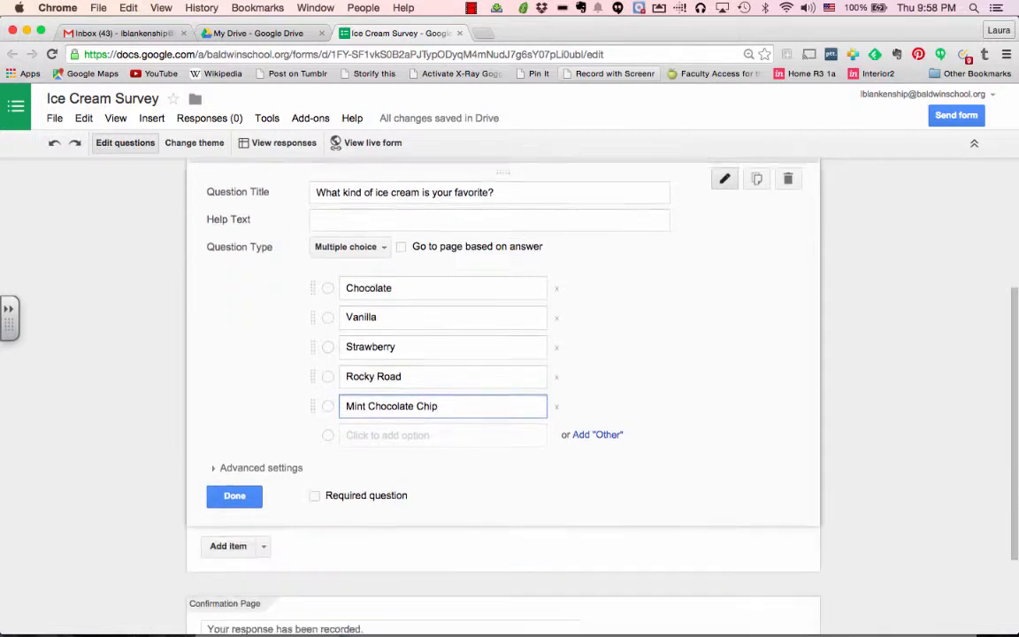
Look over the question's Advanced settings, then finish editing the favourite flavour question
scroll(504, 398, "down", 2)
scroll(504, 398, "up", 1)
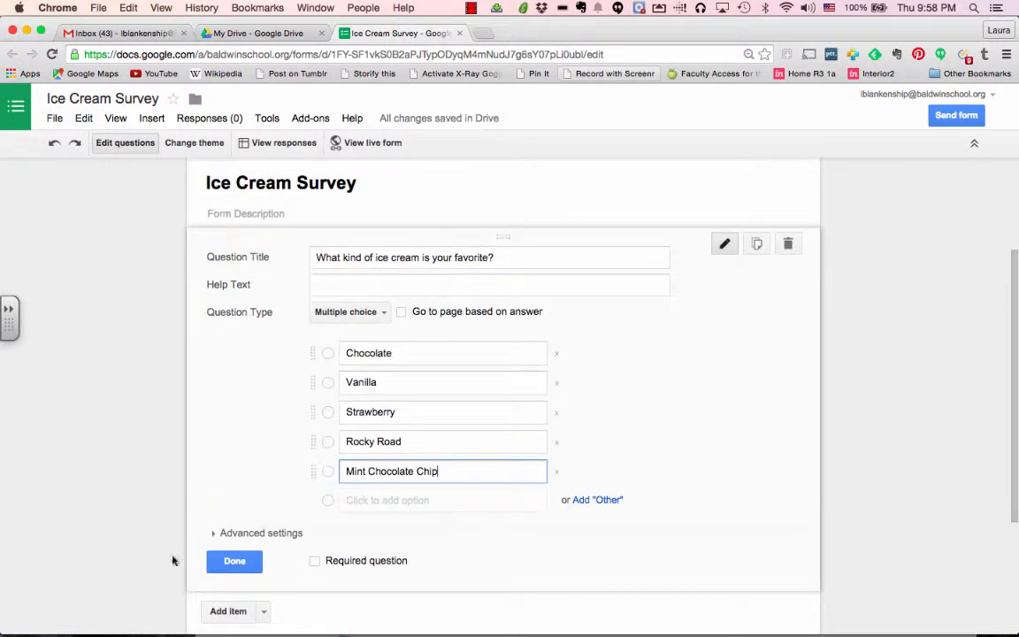
left_click(213, 534)
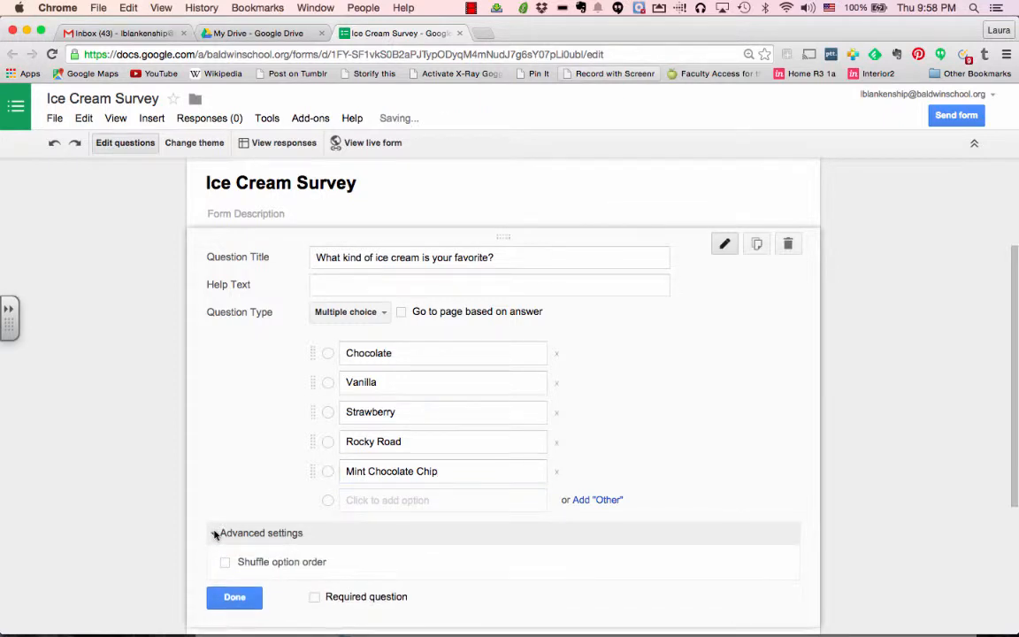
left_click(214, 533)
left_click(214, 534)
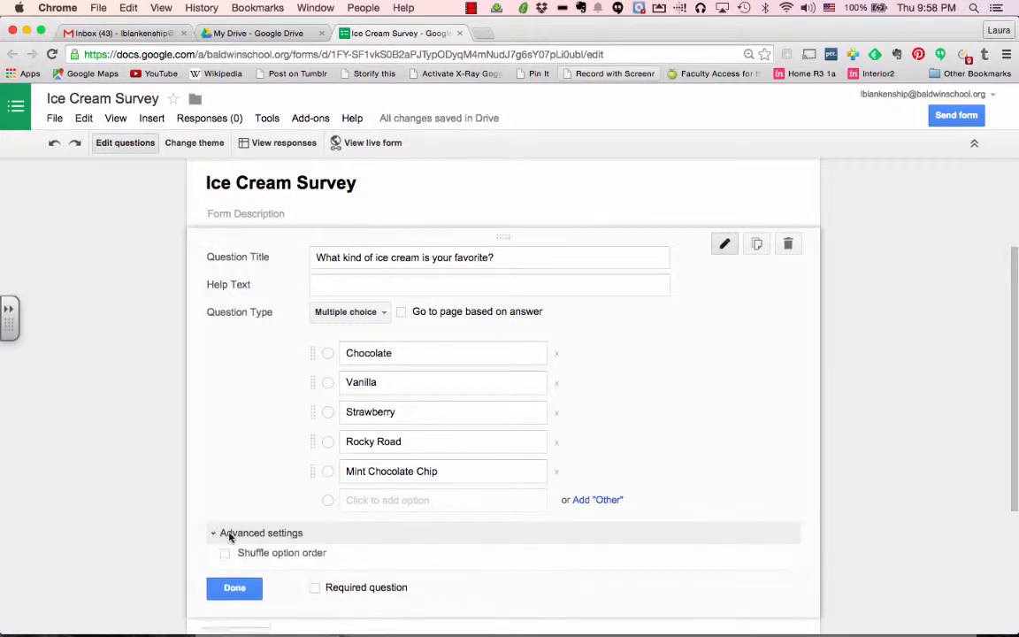
left_click(217, 533)
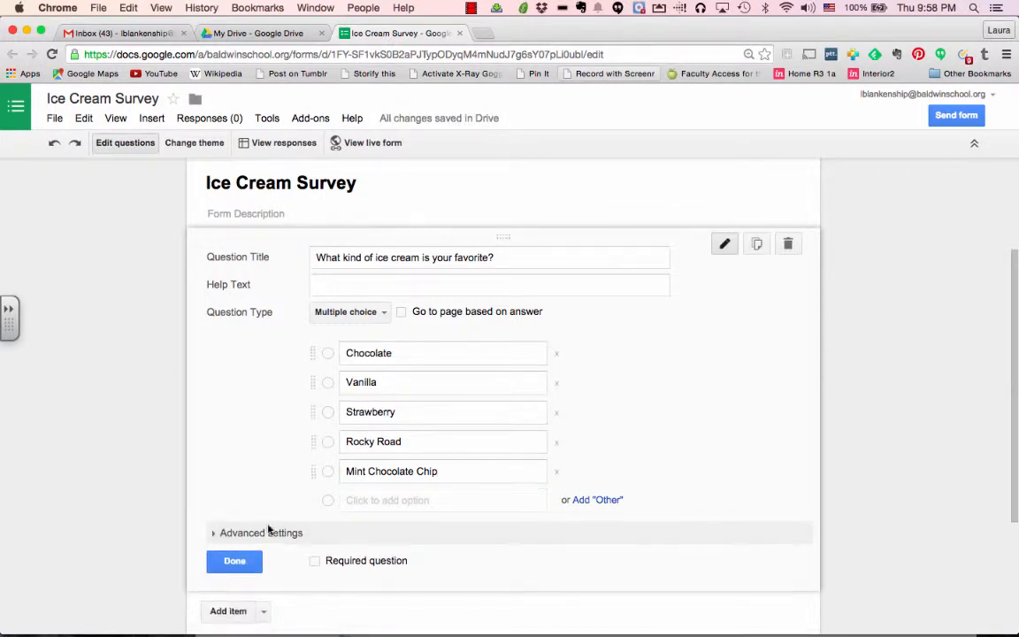
left_click(235, 563)
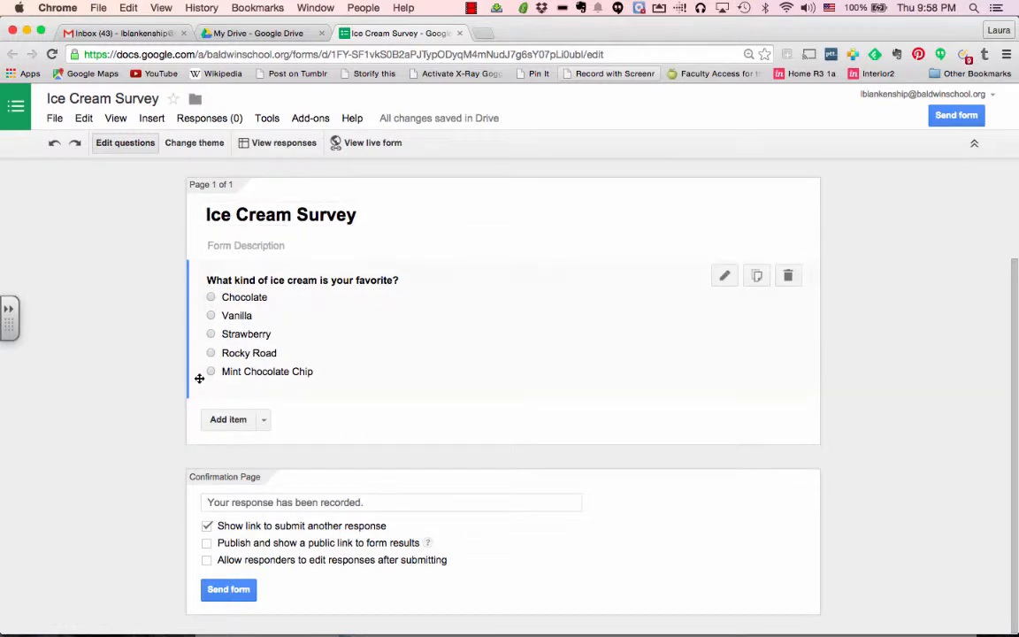
Add a Checkboxes question 'What kind of toppings do you like?'
left_click(228, 421)
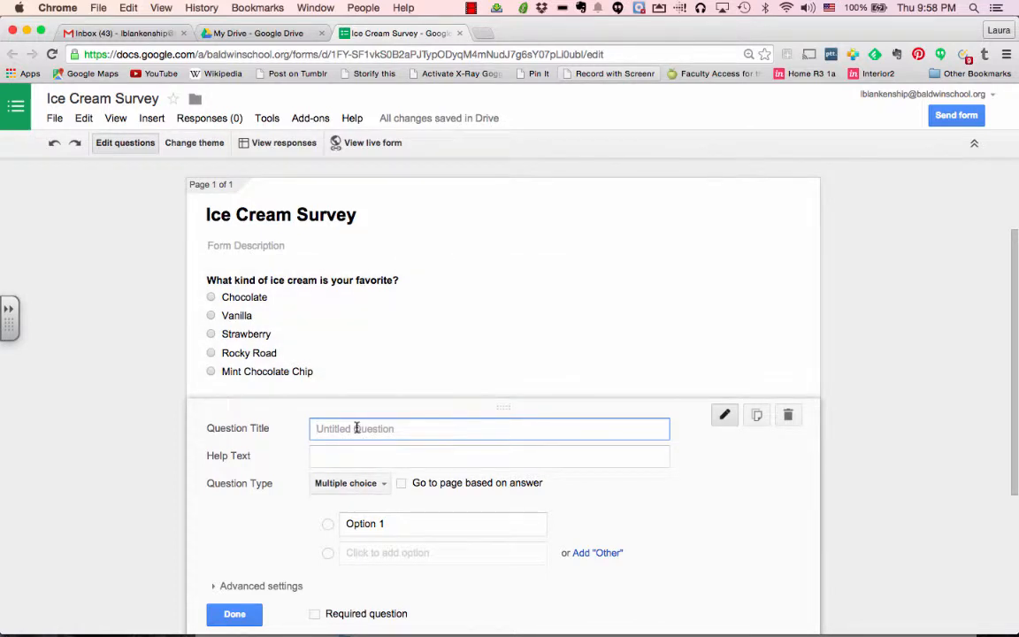
type("What")
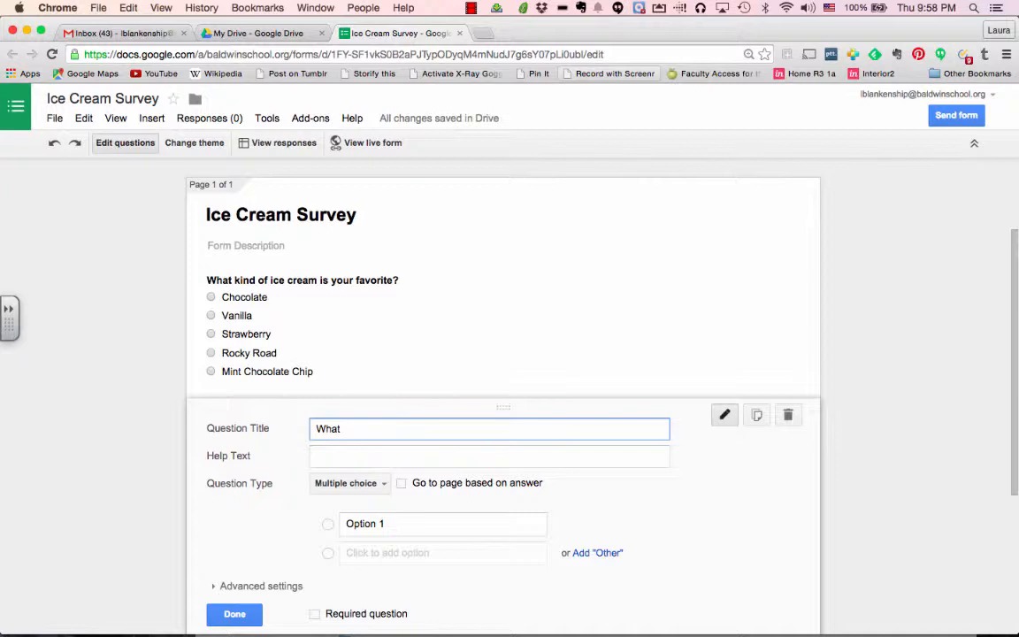
type(" kind of toppings do you ")
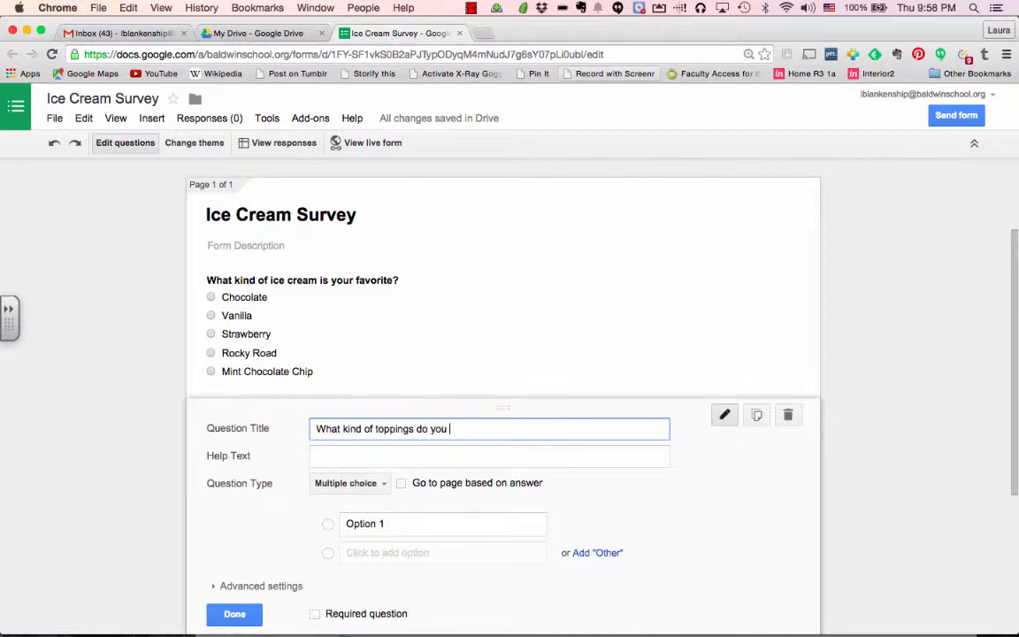
type("like?")
left_click(359, 483)
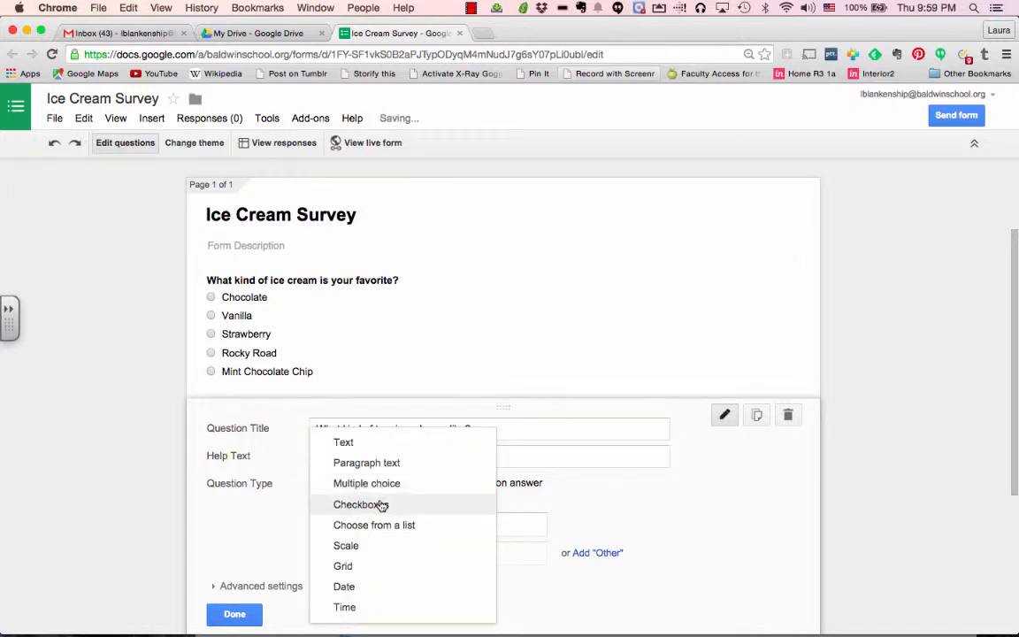
left_click(382, 504)
Enter the first topping options: Sprinkles, Marshmallows and Nuts
left_click(382, 524)
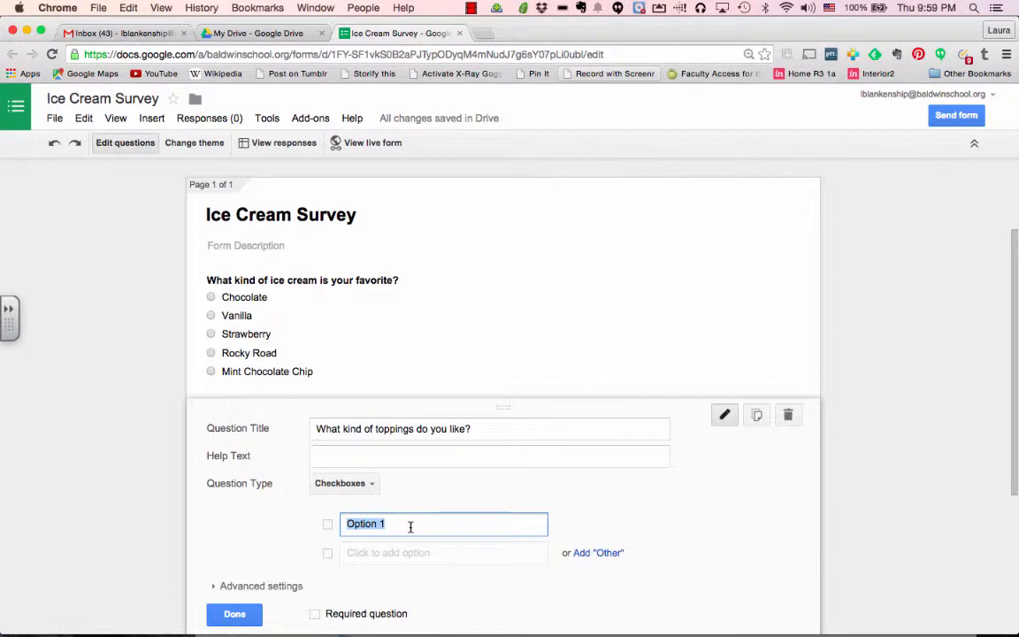
type("Sprinkles")
key("Return")
type("Mar")
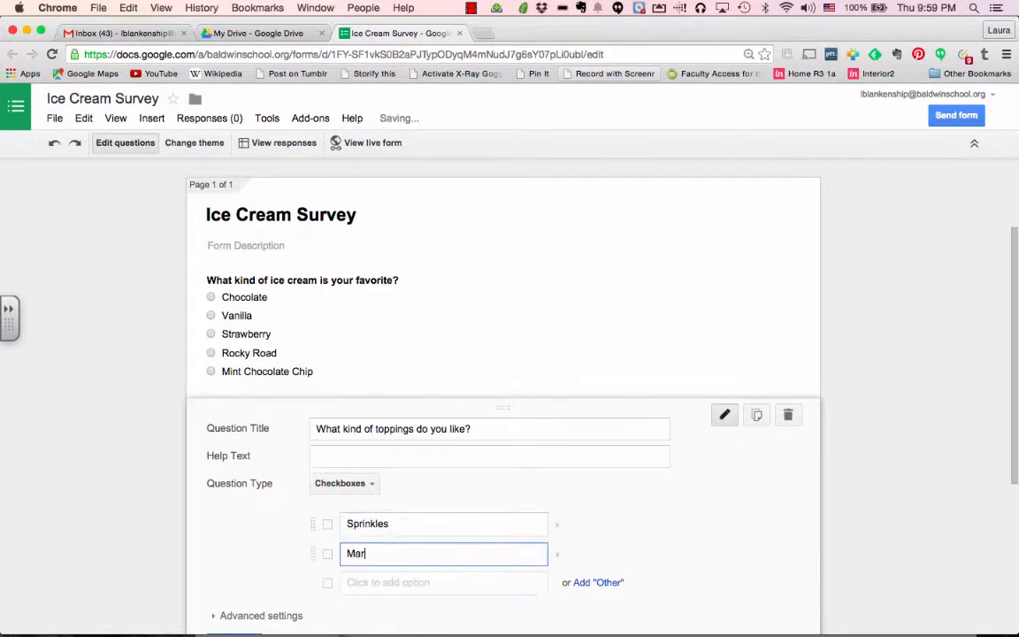
type("shmallows")
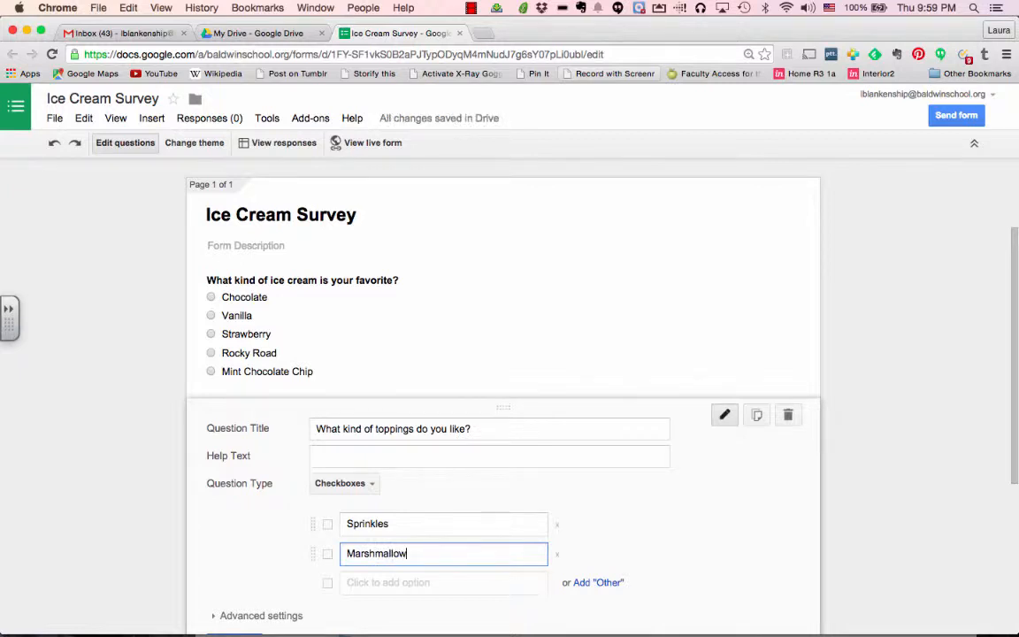
key("Tab")
key("Tab")
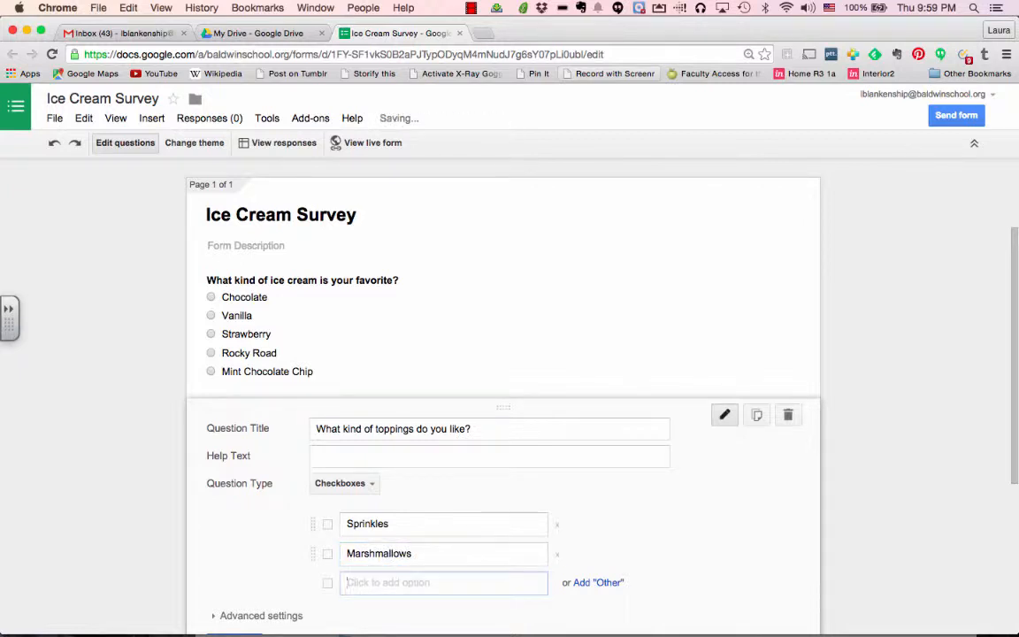
type("Nuts")
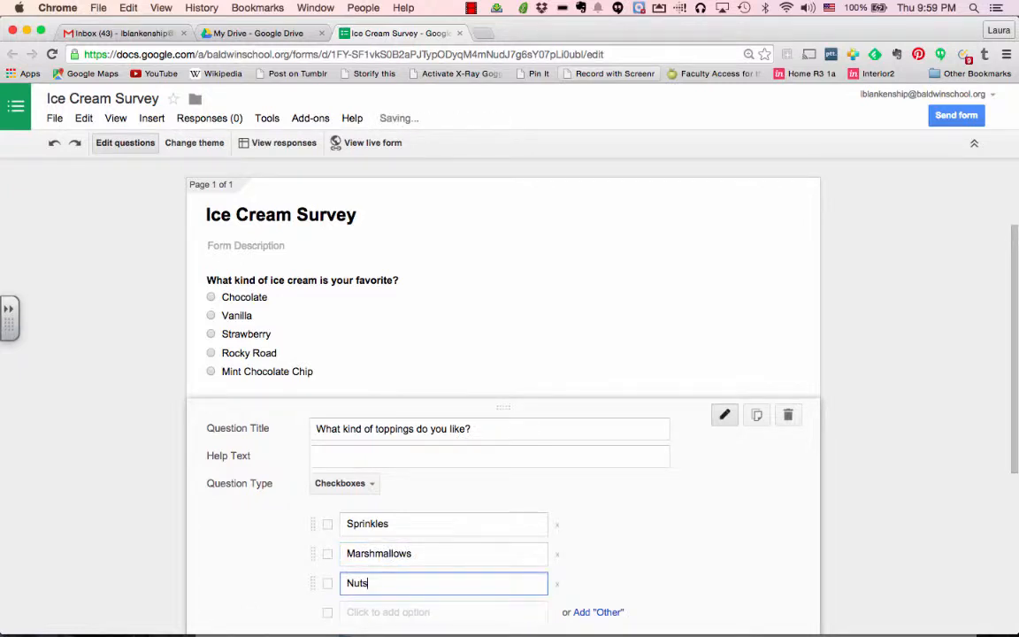
key("Tab")
key("Tab")
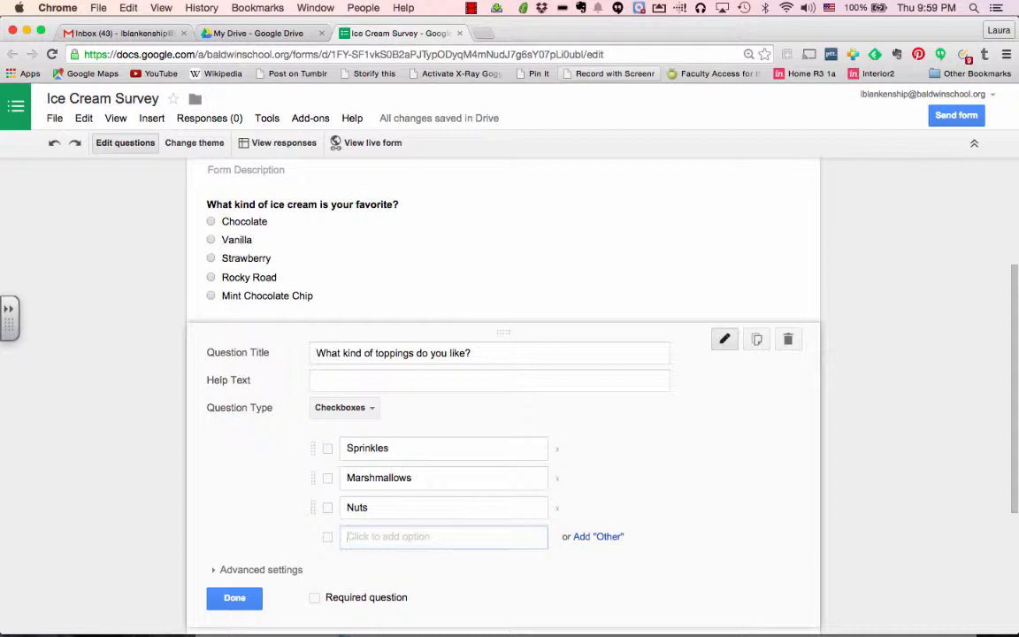
Add Chocolate Syrup, Caramel Sauce and Hot Fudge, then finish the toppings question
type("Choco")
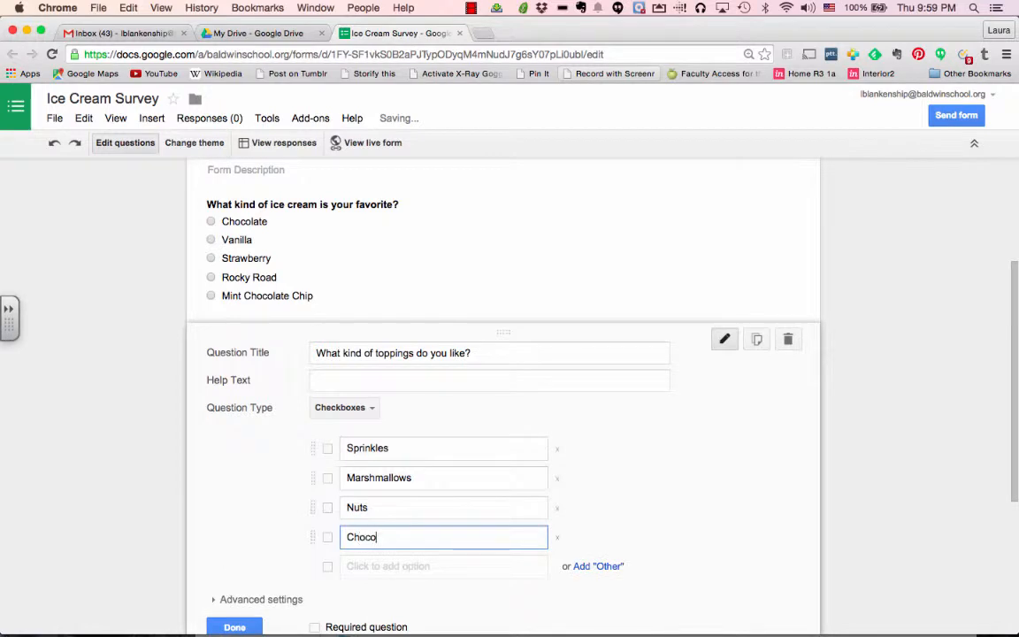
type("late Syrup")
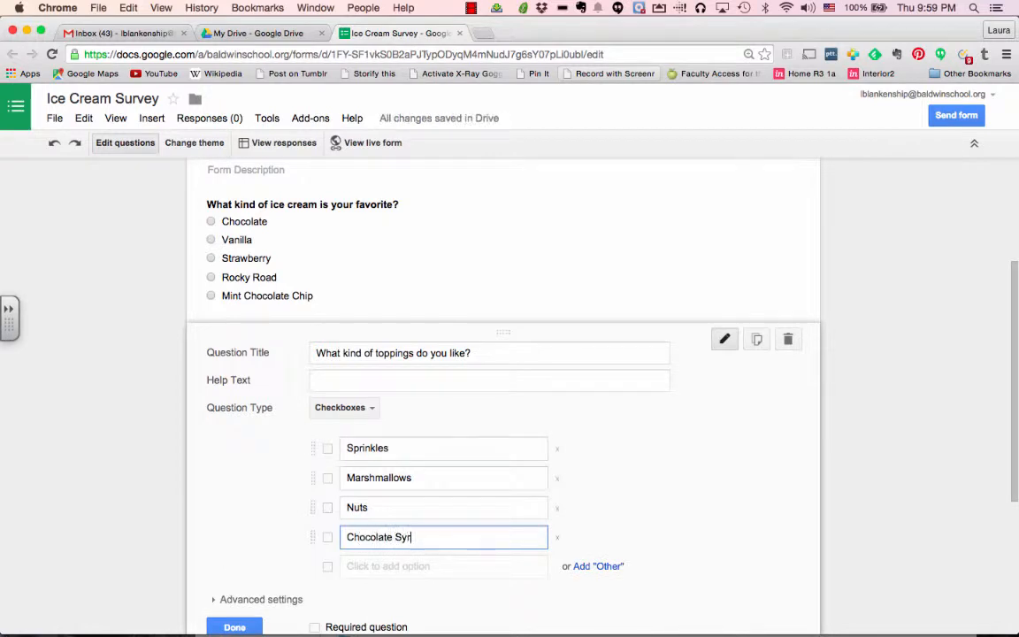
key("Tab")
key("Tab")
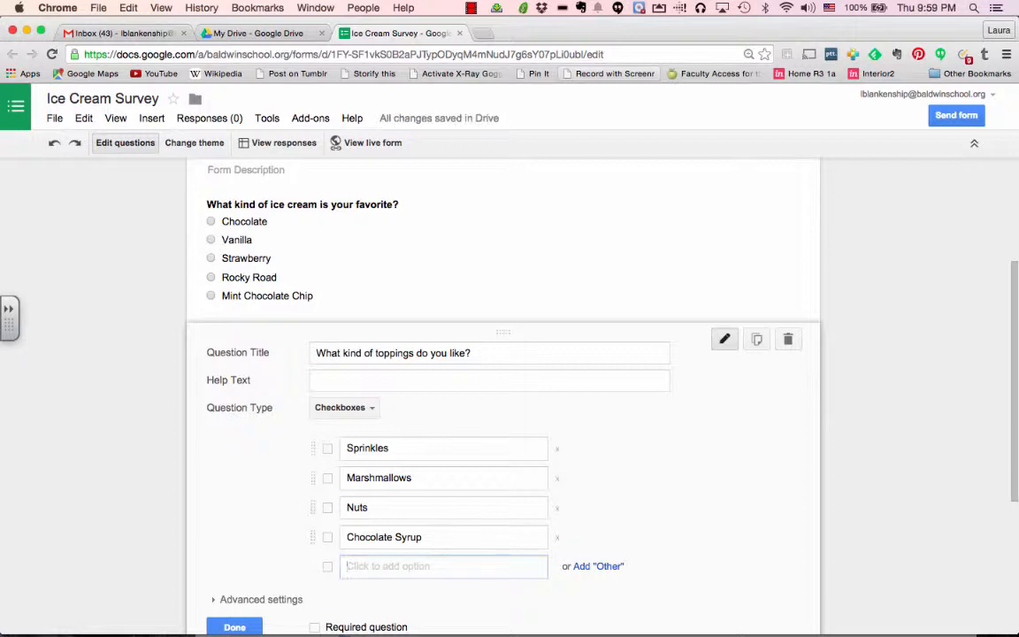
type("Caramel")
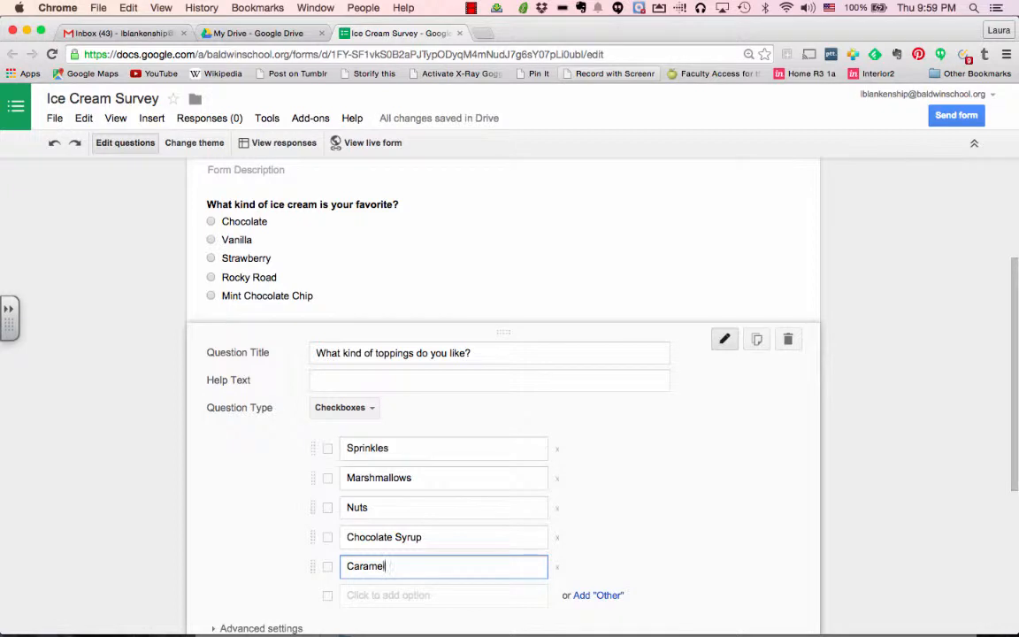
type(" Sauce")
key("Tab")
key("Tab")
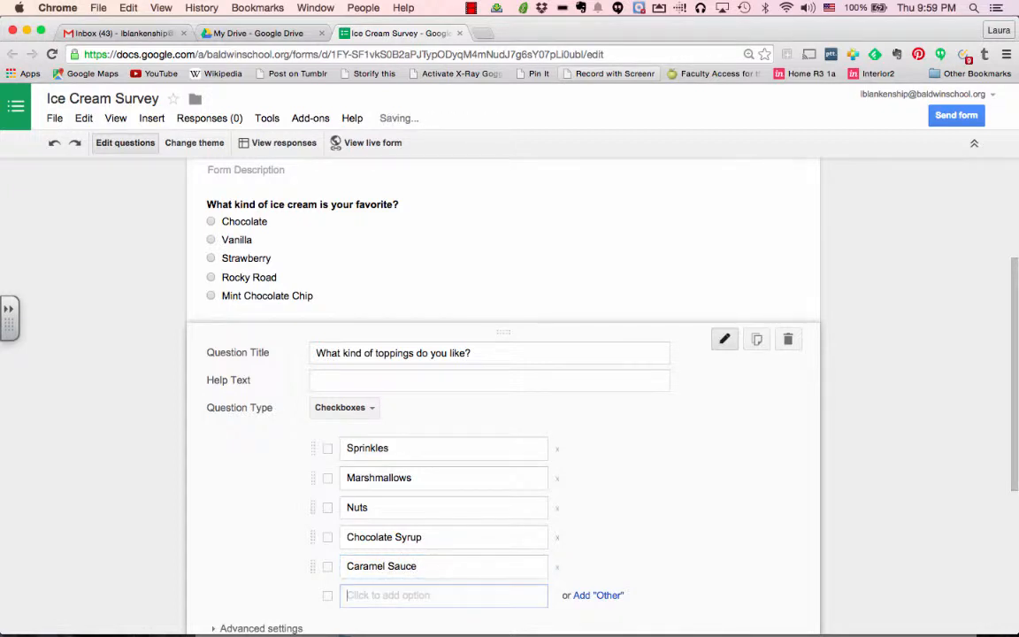
type("Hot Fud")
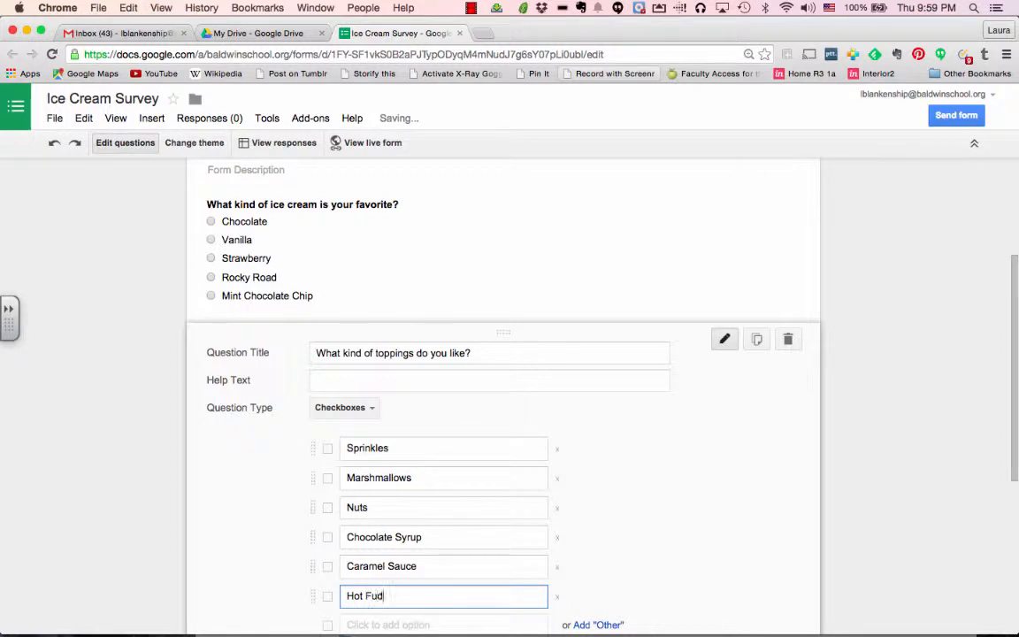
type("ge")
scroll(411, 531, "down", 3)
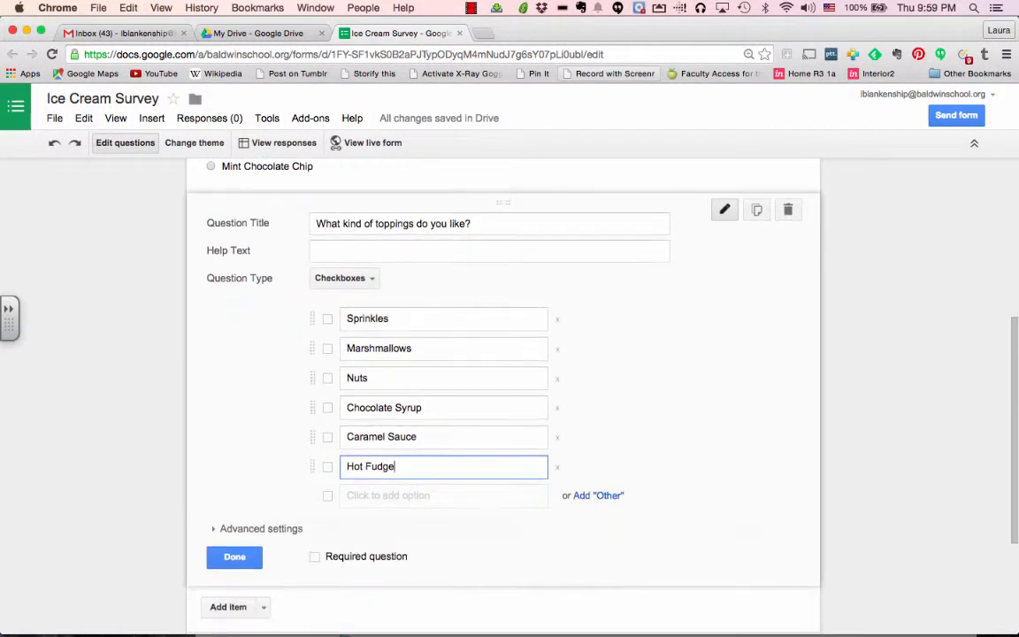
scroll(475, 489, "up", 7)
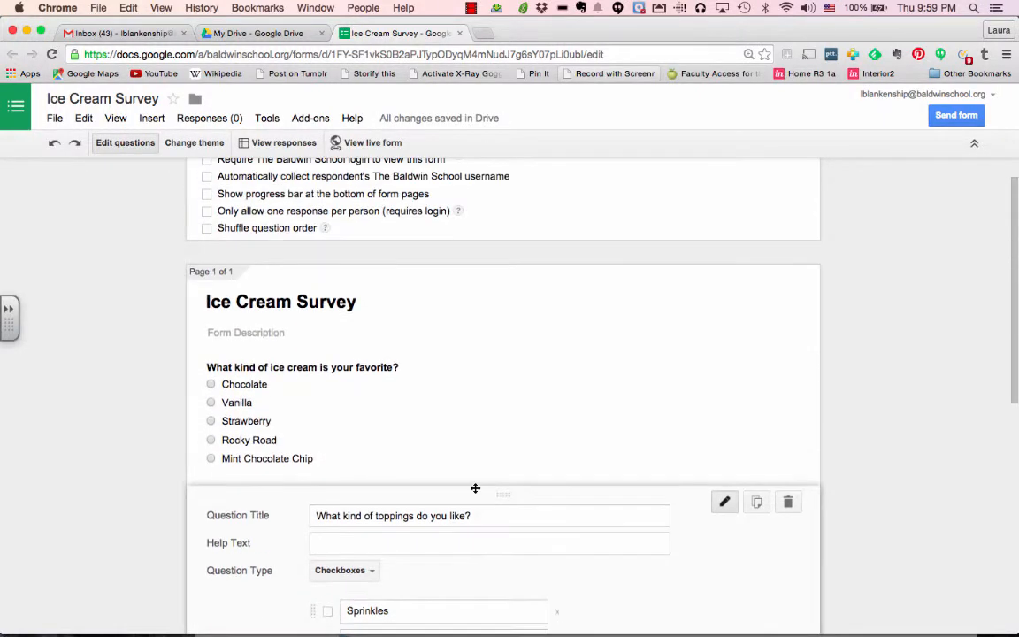
scroll(475, 489, "down", 9)
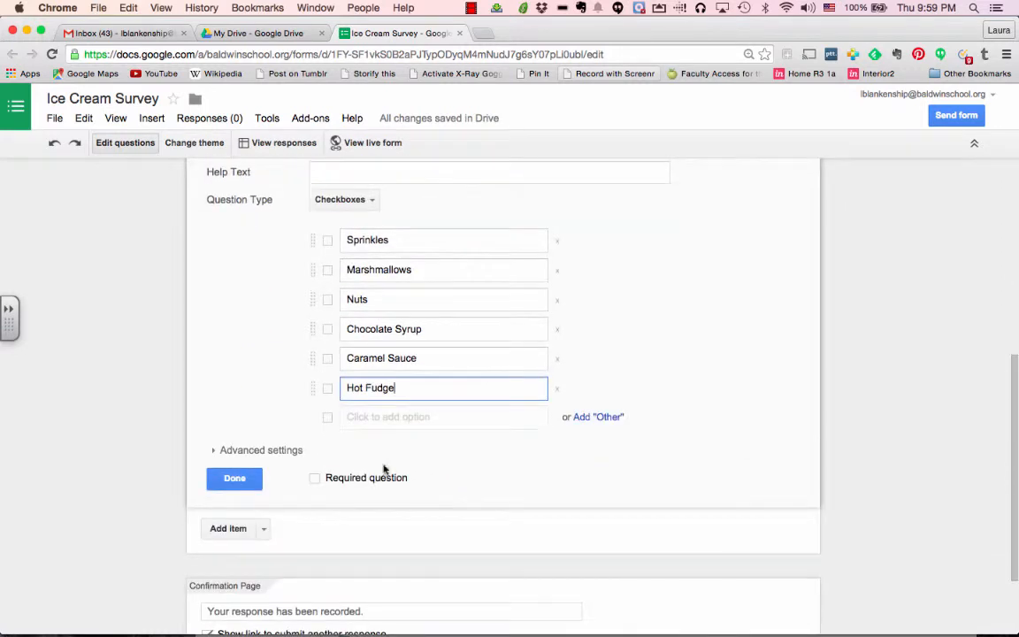
left_click(239, 485)
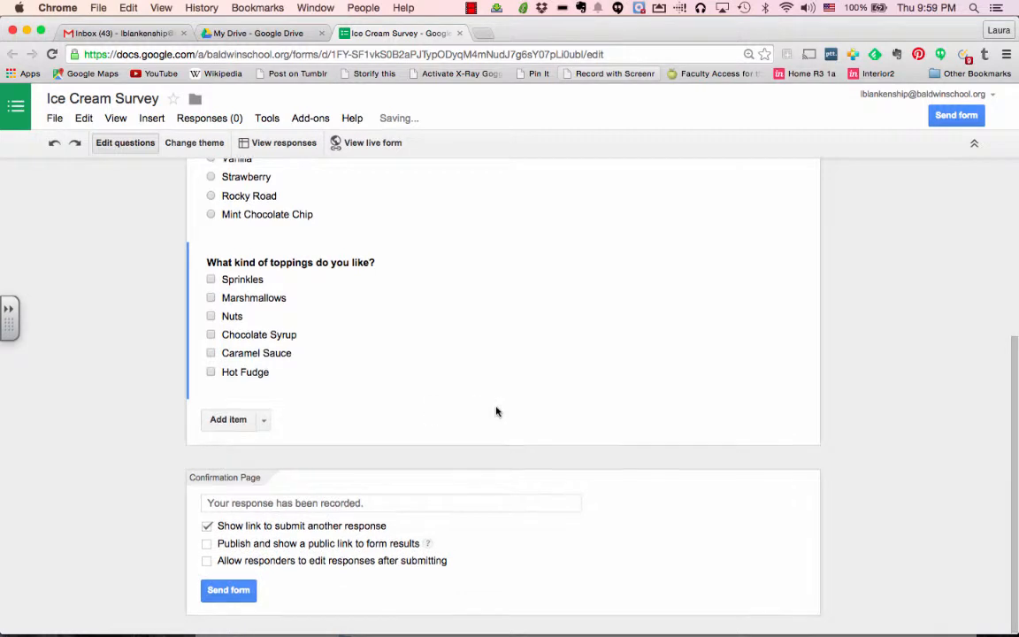
Add a third question titled 'When do you like to eat ice cream?'
scroll(496, 408, "up", 4)
scroll(496, 407, "down", 3)
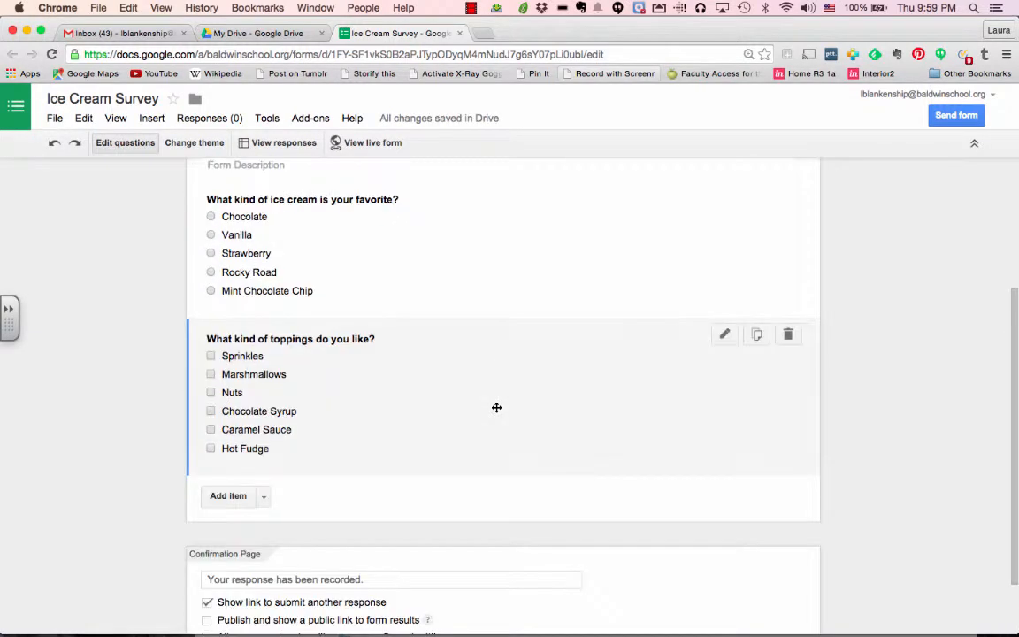
scroll(496, 409, "down", 2)
left_click(227, 423)
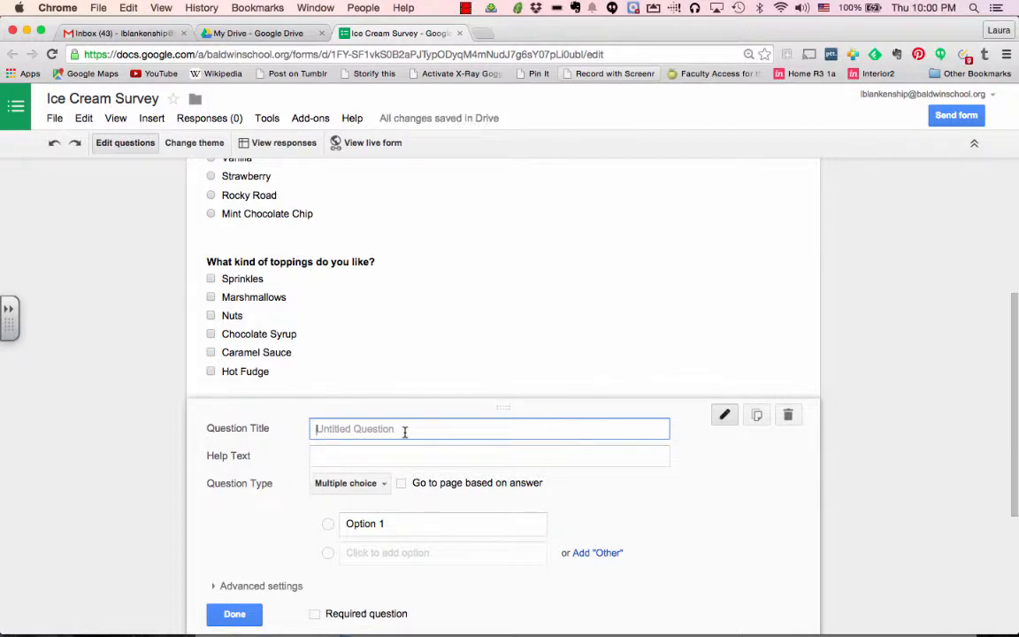
type("When do you like to eat ice cre")
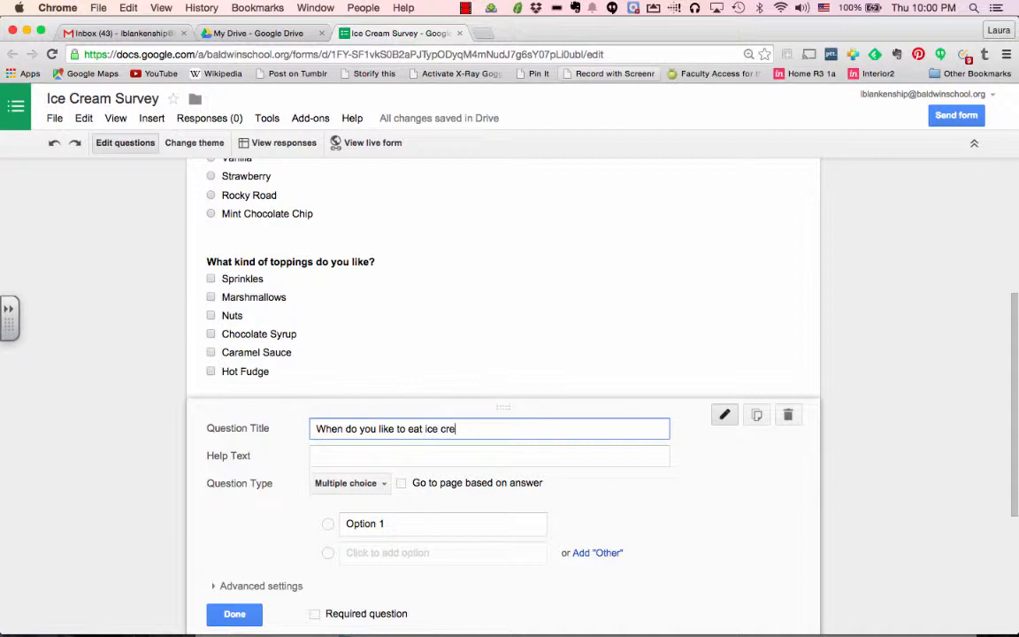
type("am?")
Enter the first two options, Anytime and Only in Summer
left_click(383, 525)
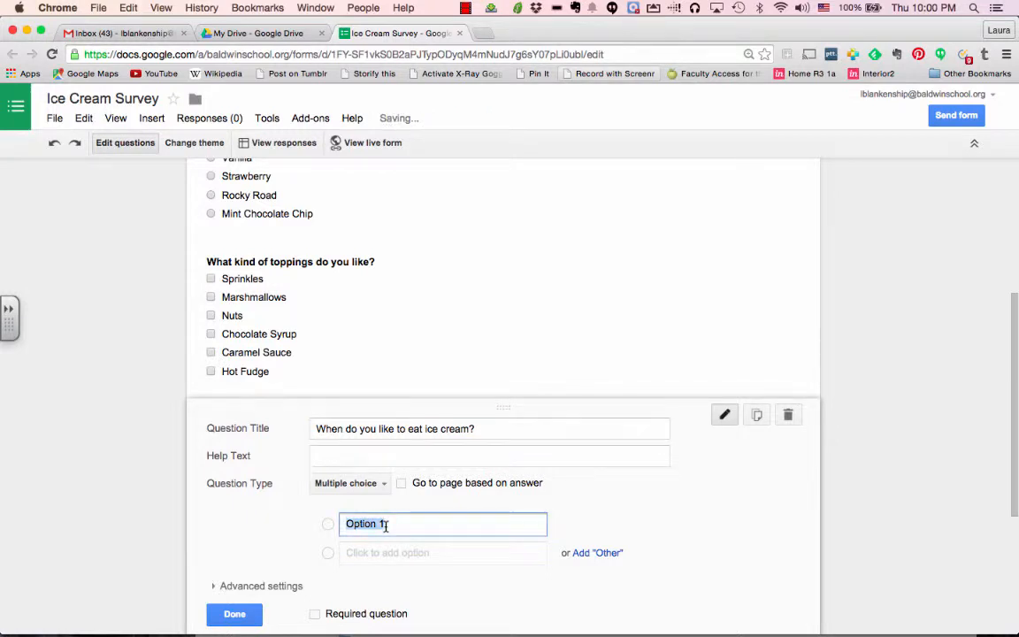
type("Anytime")
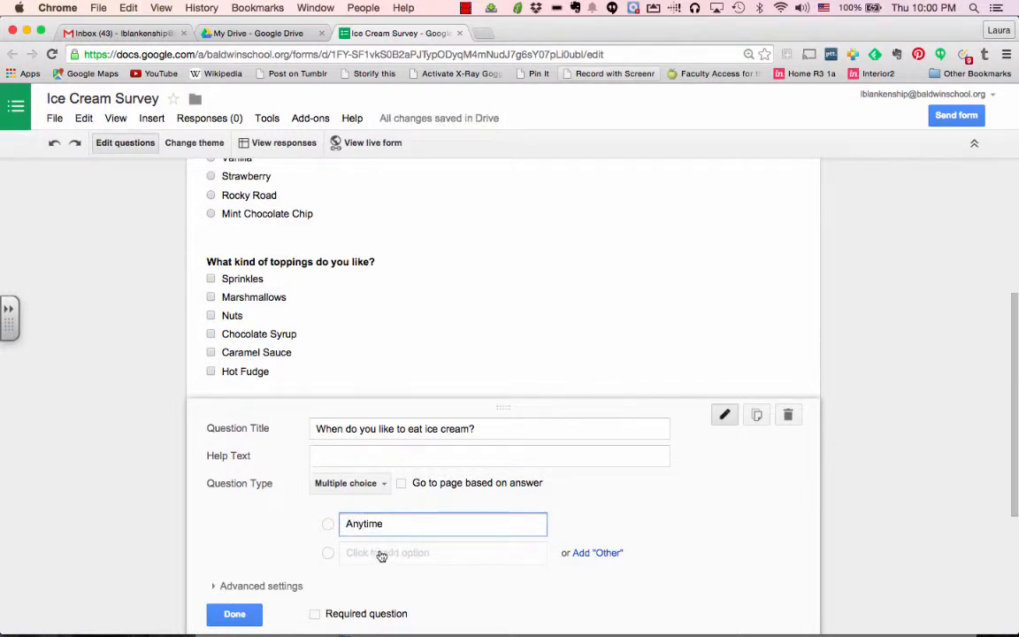
left_click(362, 552)
type("Summer")
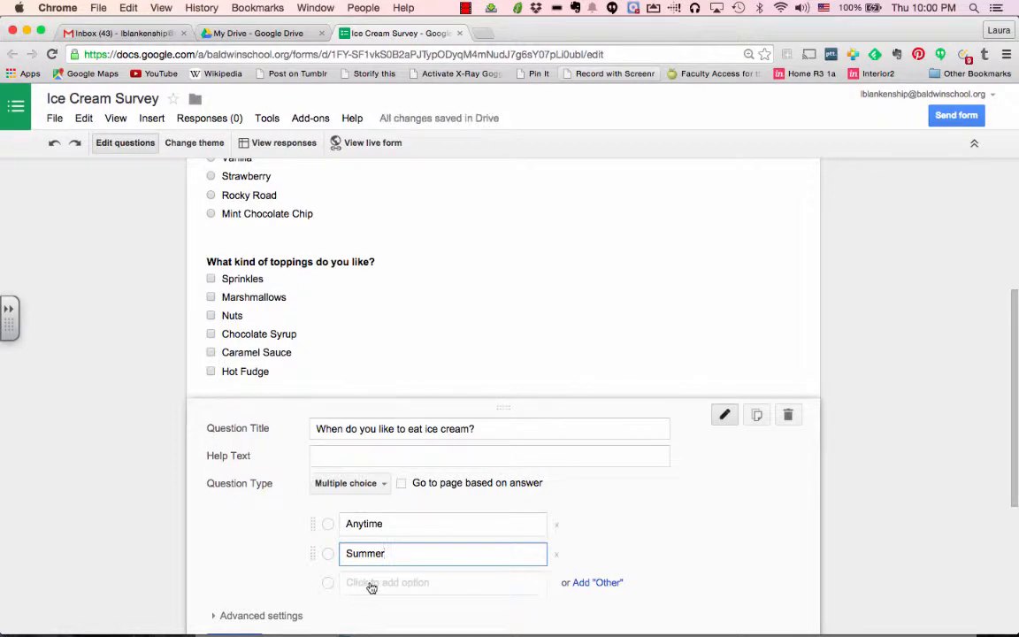
left_click(344, 553)
type("Only in")
Add Spring and Summer, Winter, and Fall and Winter, then finish the question
left_click(357, 583)
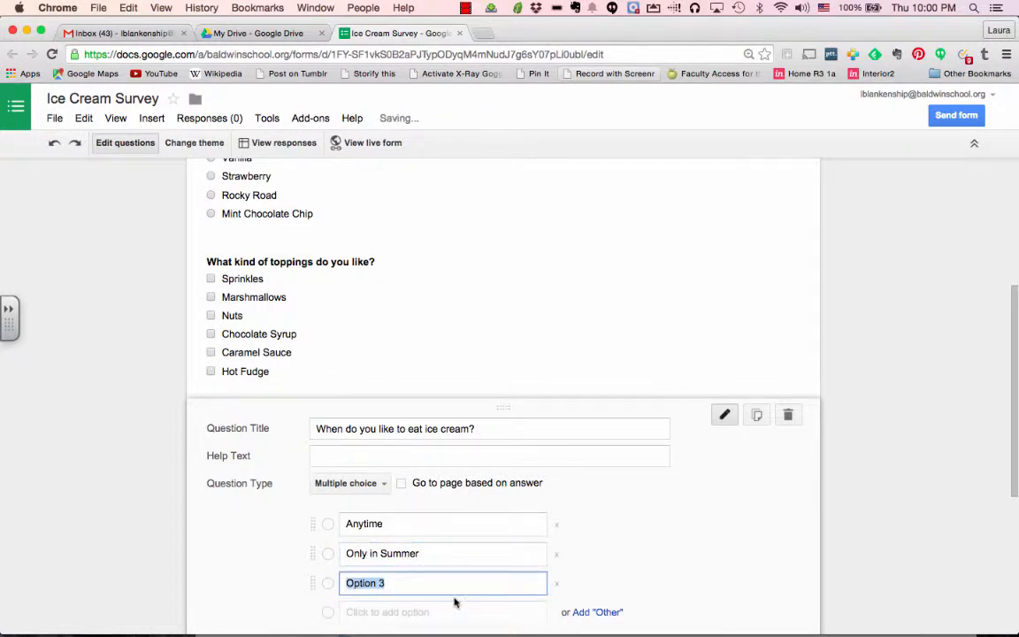
type("Spring")
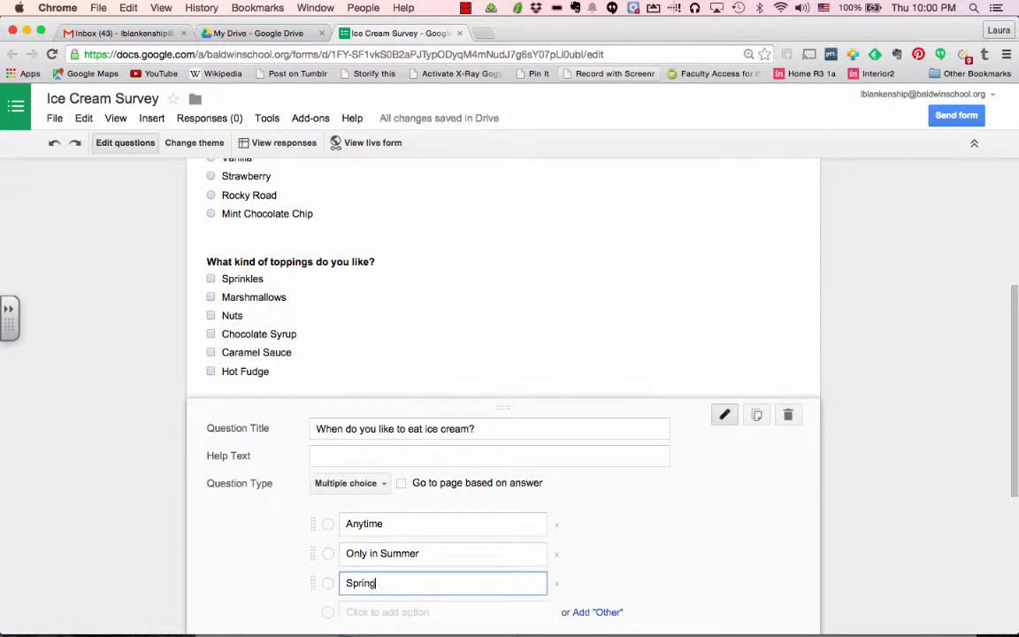
type(" and Summer")
left_click(430, 614)
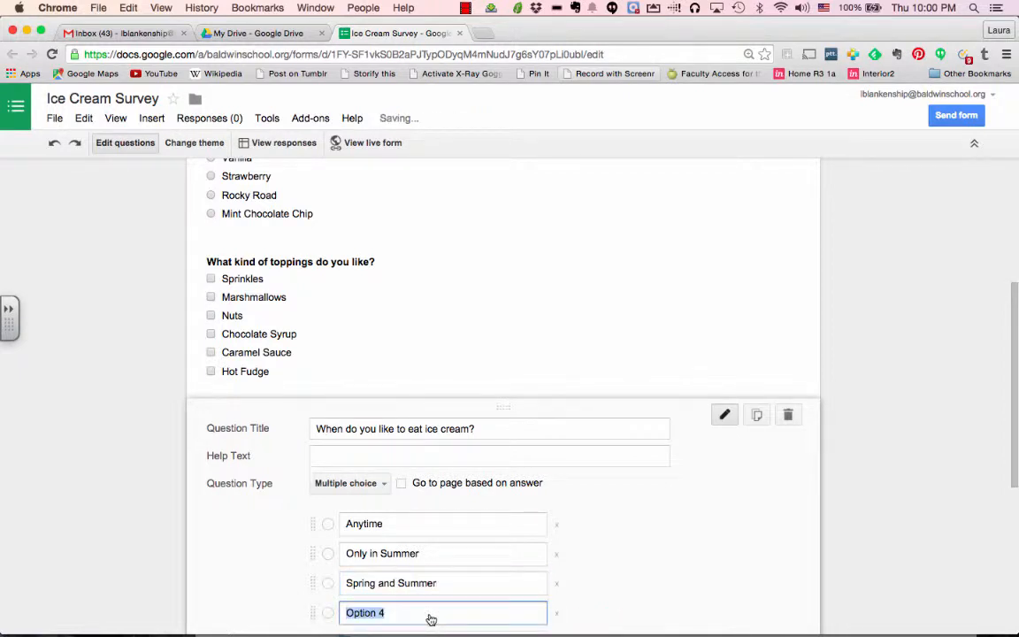
type("Winter")
scroll(396, 406, "down", 5)
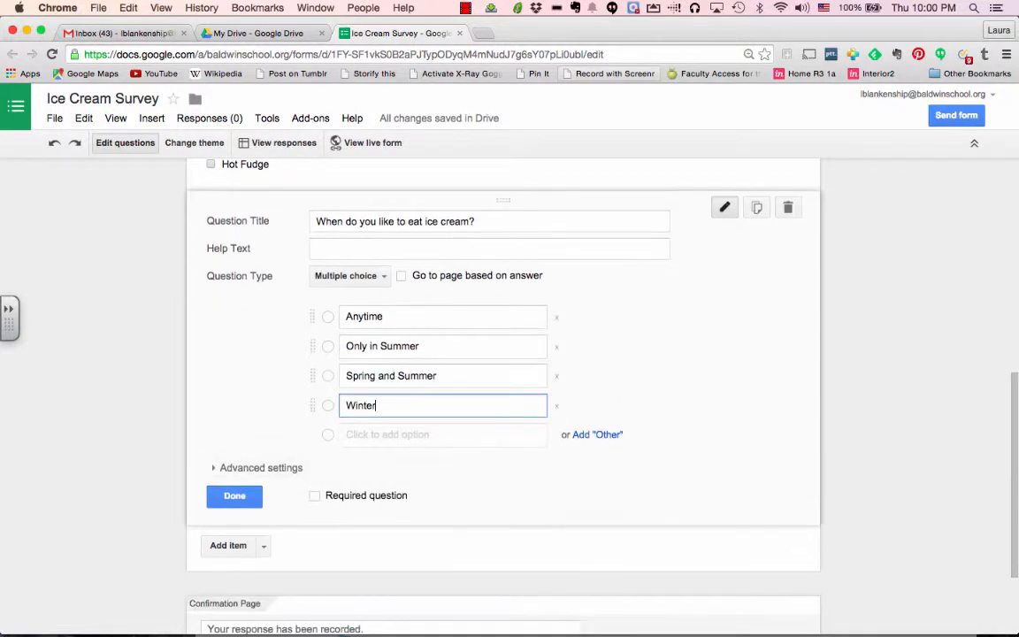
left_click(421, 436)
type("Fall")
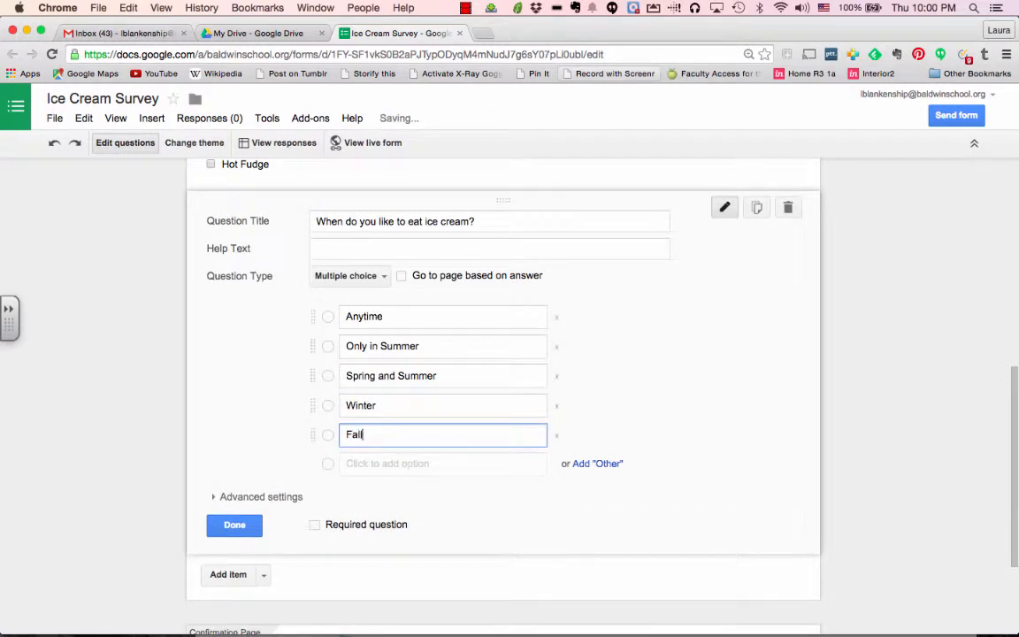
type(" and Winter")
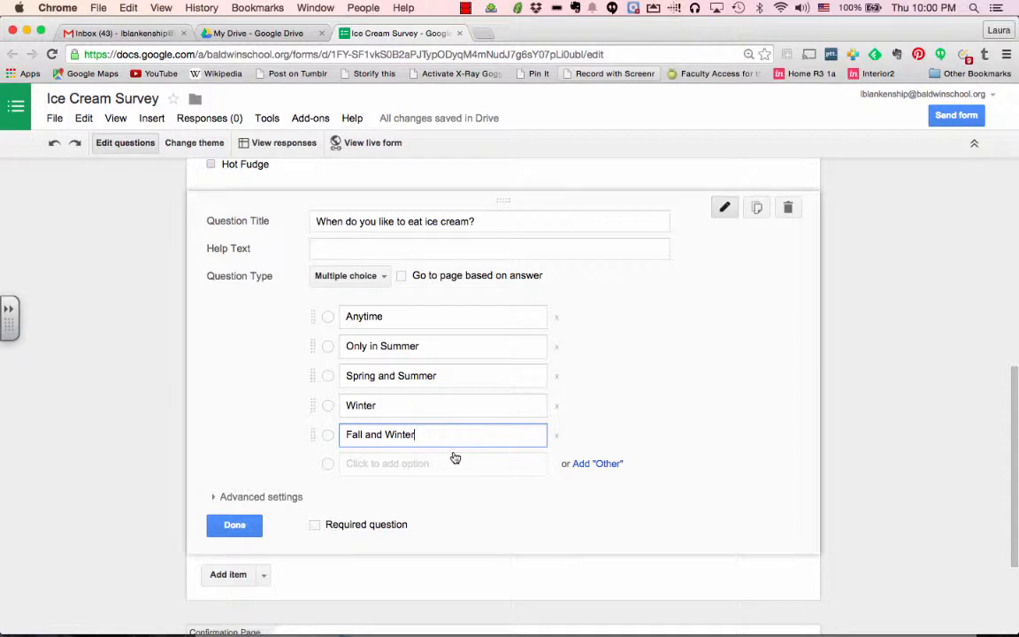
left_click(235, 525)
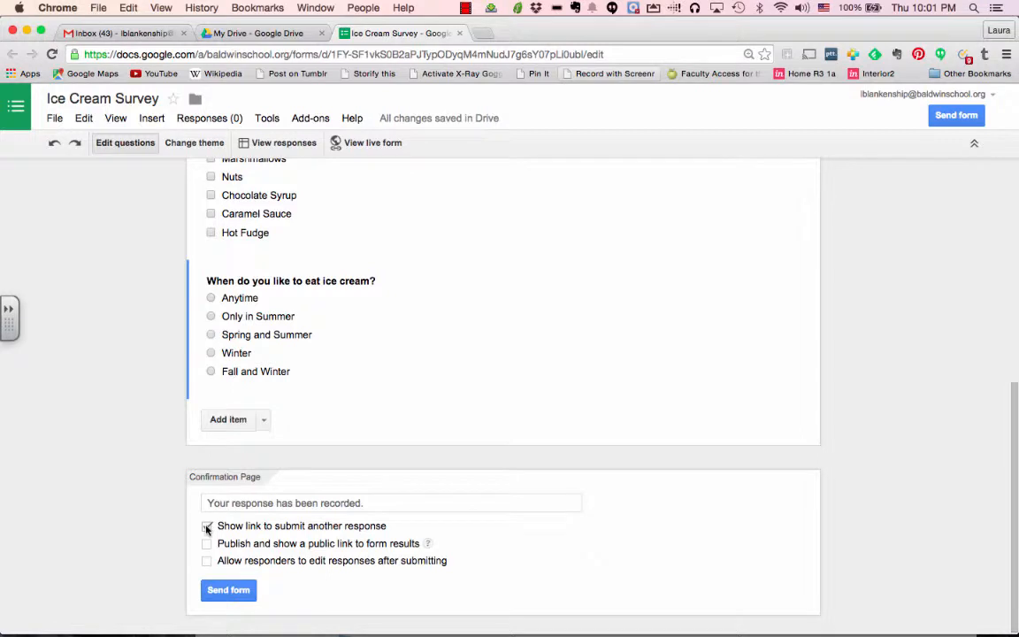
Turn off 'Show link to submit another response' and bring up the Send form dialog
left_click(207, 528)
left_click(953, 120)
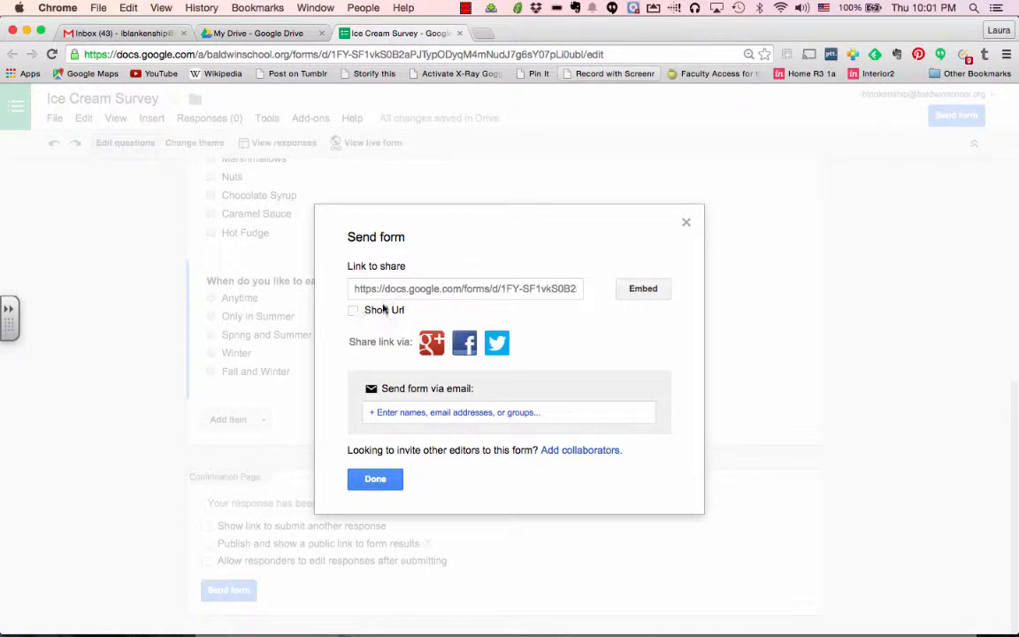
Copy the form's shareable link with ⌘+C and move to the email recipients field
left_click(466, 292)
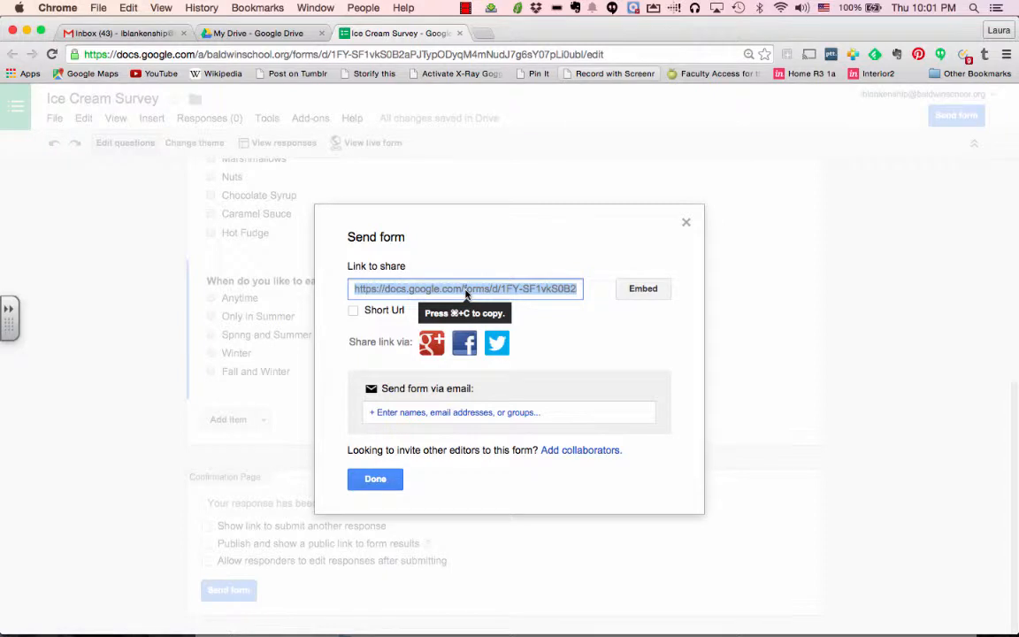
key("super+c")
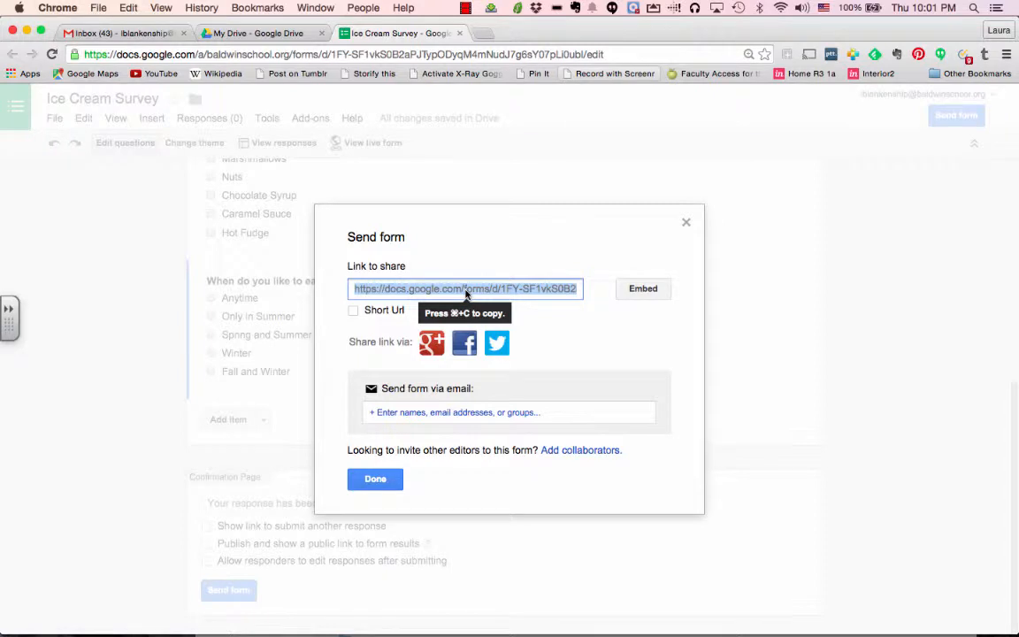
left_click(435, 411)
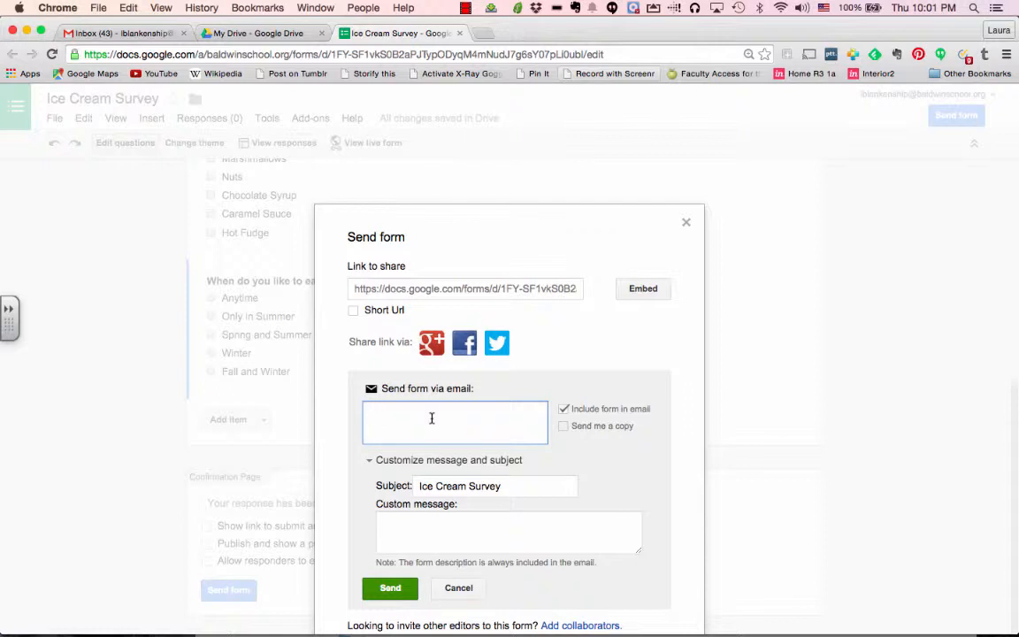
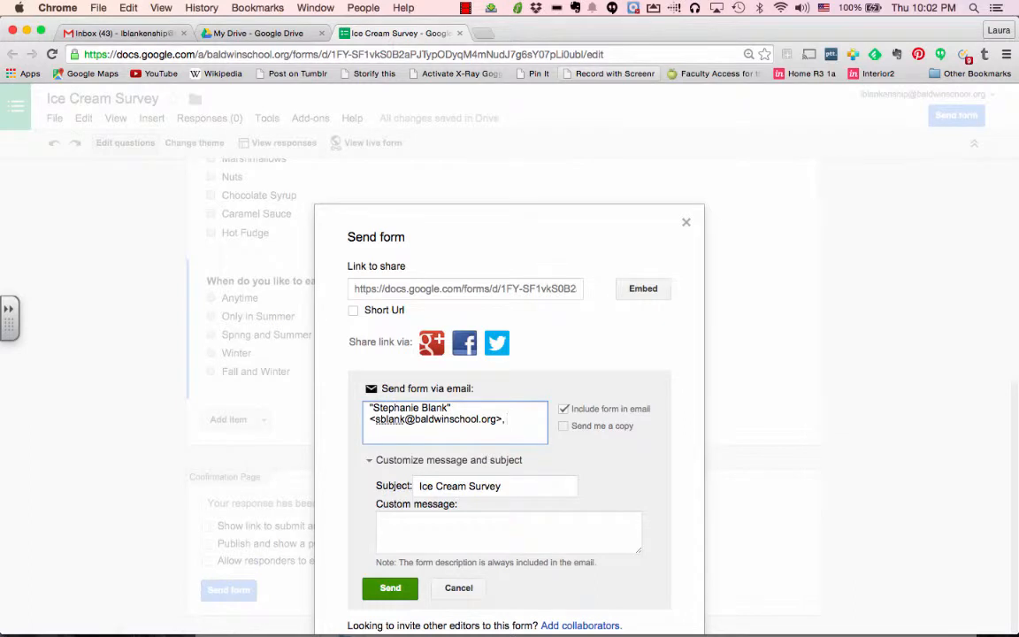
Send the survey to the recipient's e-mail address with a brief custom note
left_click(409, 535)
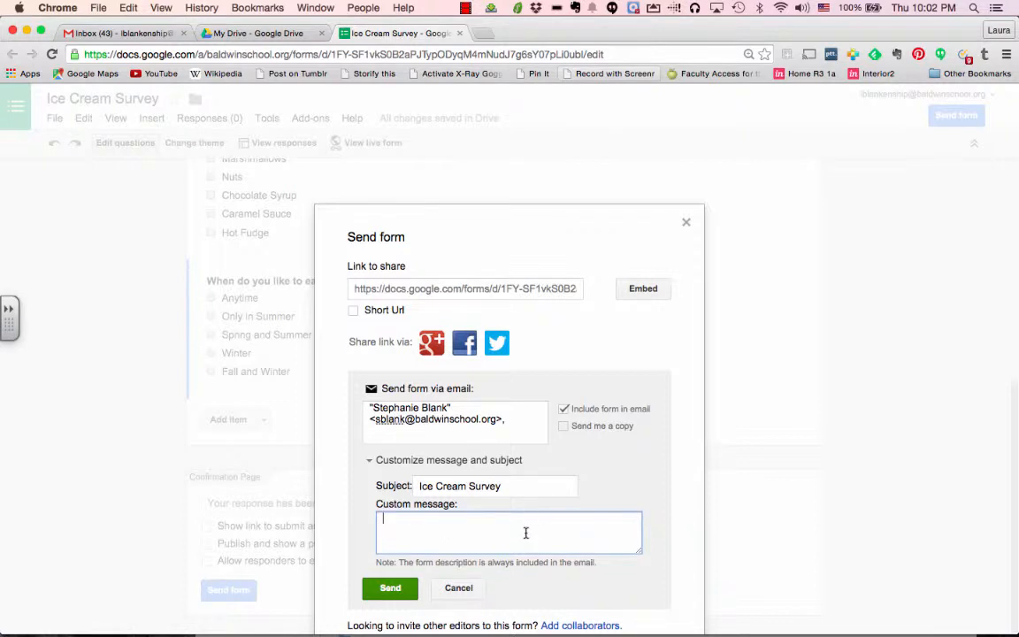
type("Hi Steph,")
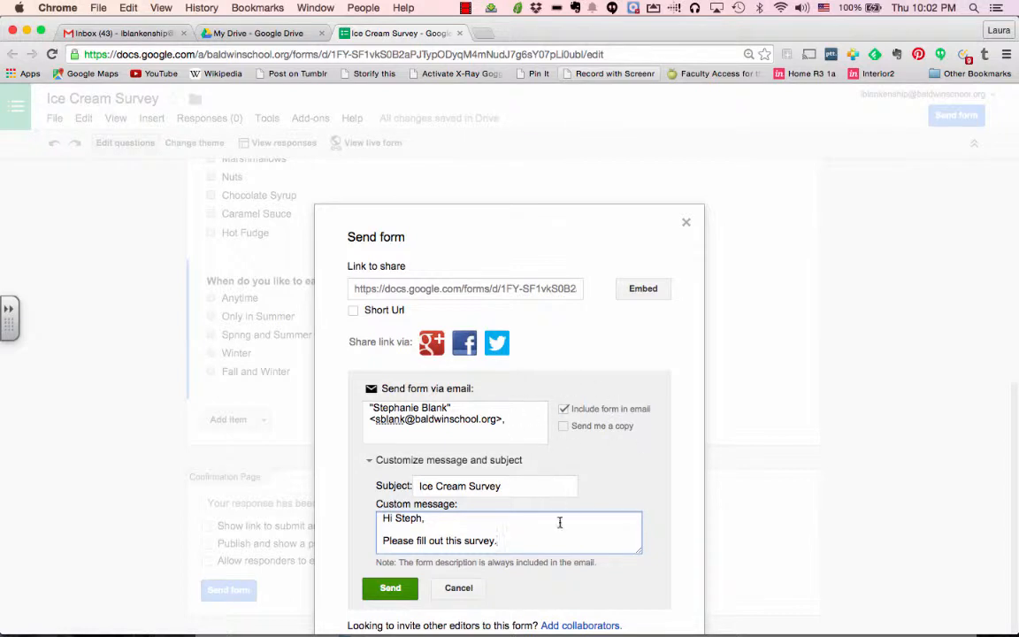
left_click(390, 588)
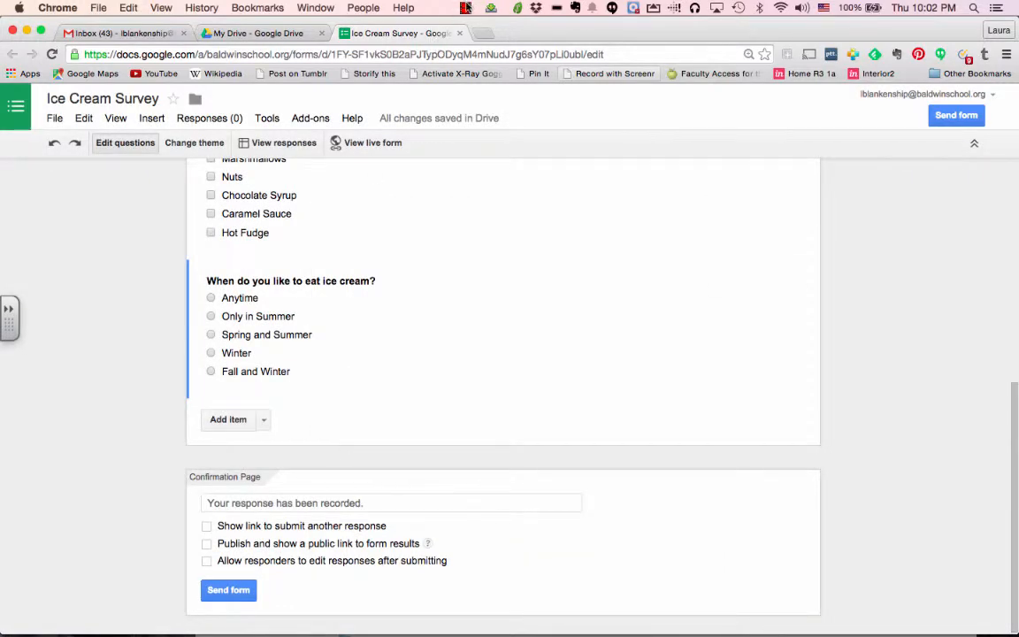
left_click(466, 8)
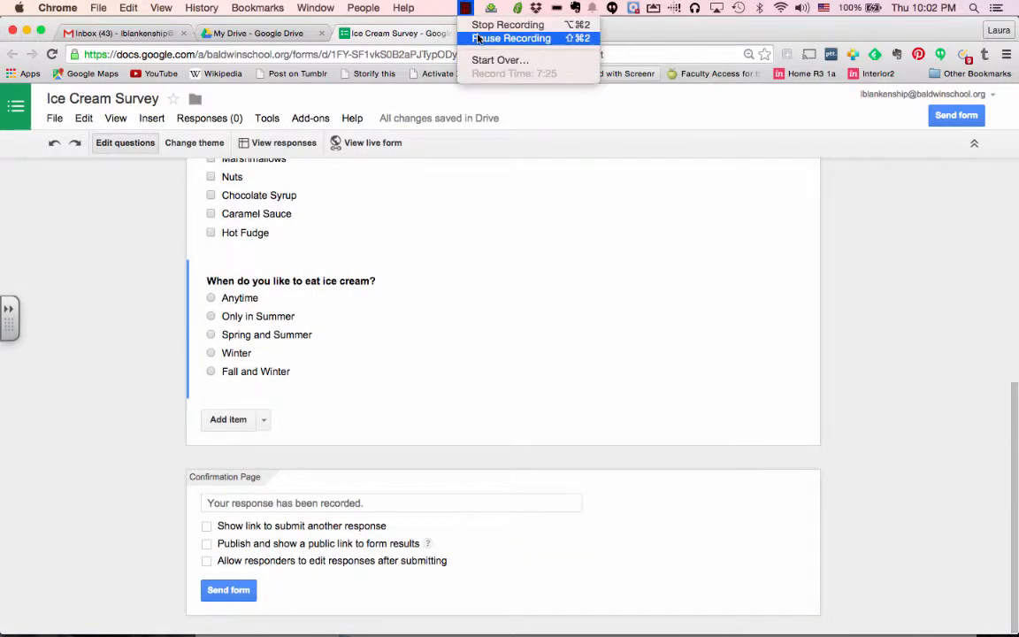
left_click(482, 38)
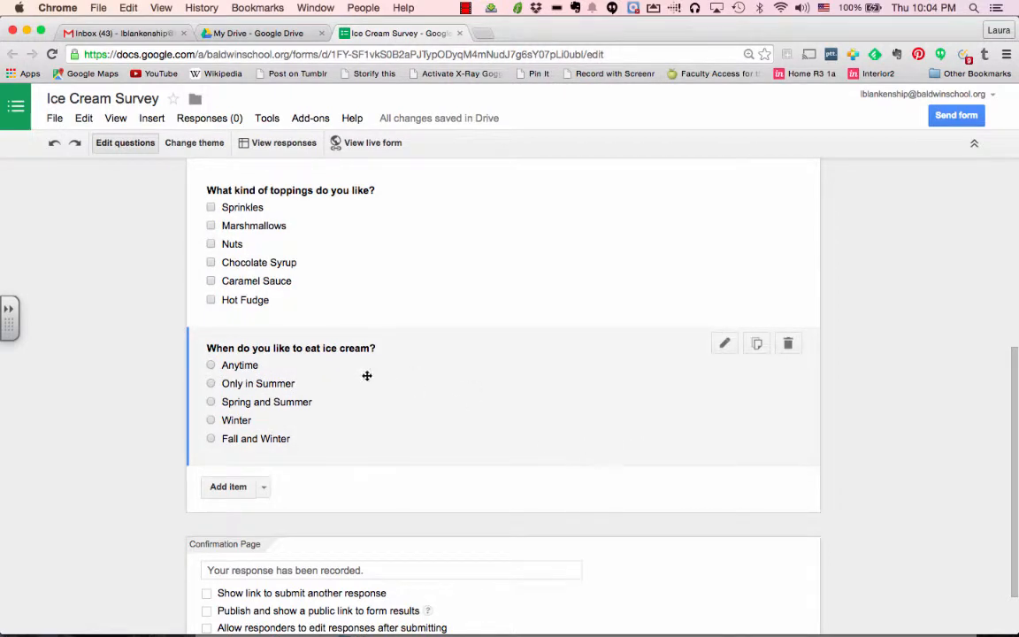
left_click(385, 144)
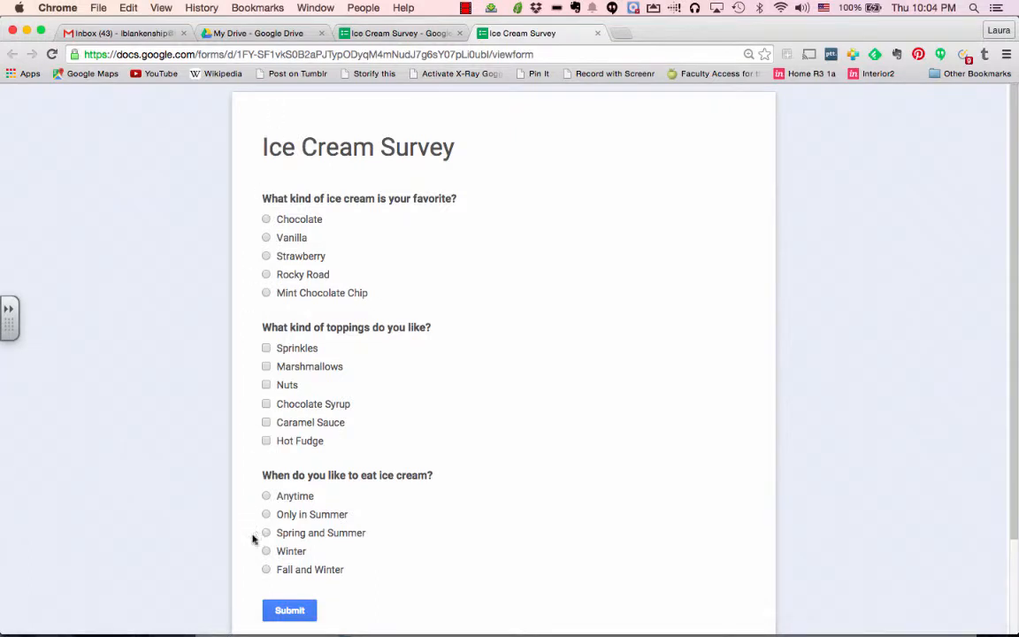
left_click(598, 34)
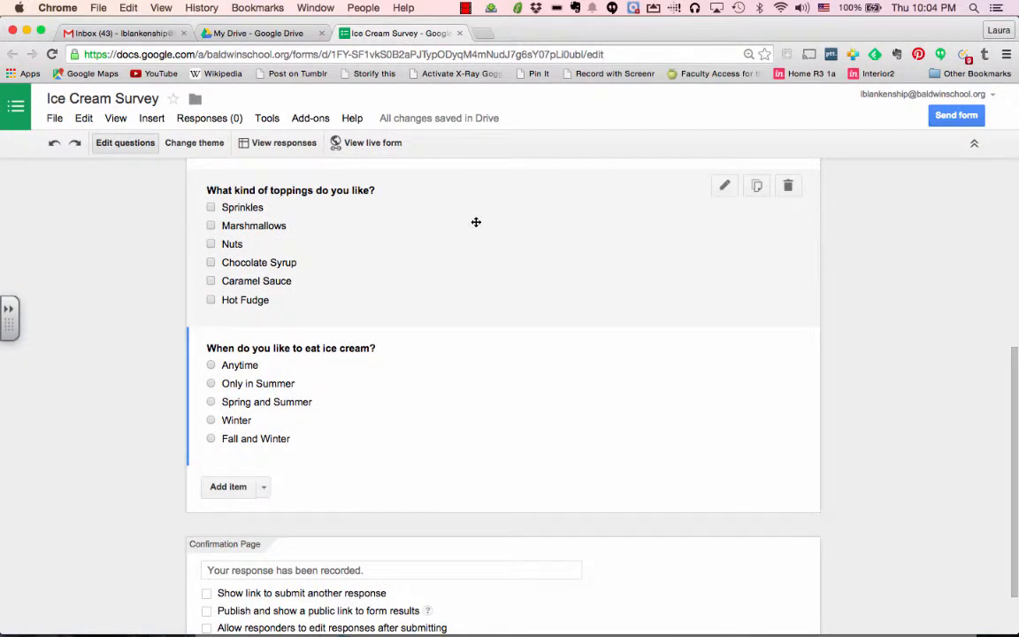
scroll(478, 220, "down", 2)
scroll(478, 221, "up", 4)
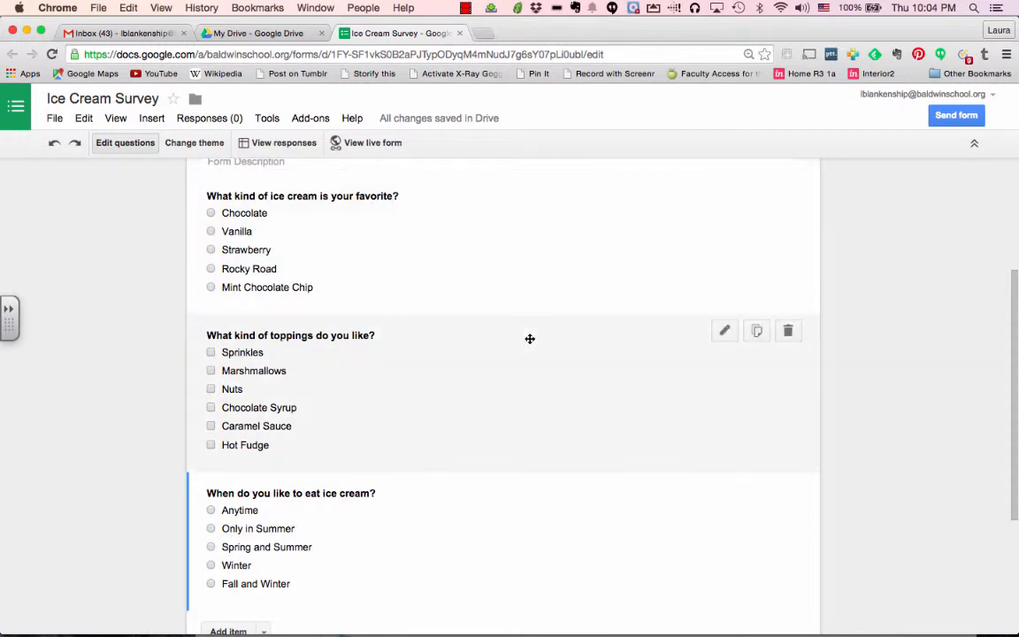
scroll(530, 336, "up", 4)
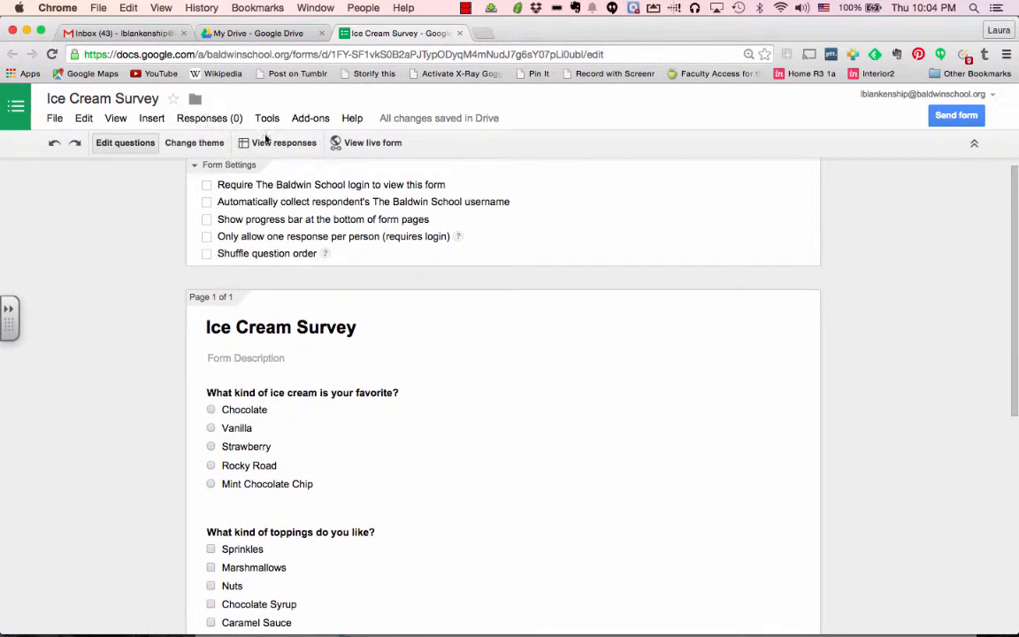
Confirm the Ice Cream Survey has collected 19 responses
scroll(514, 501, "down", 3)
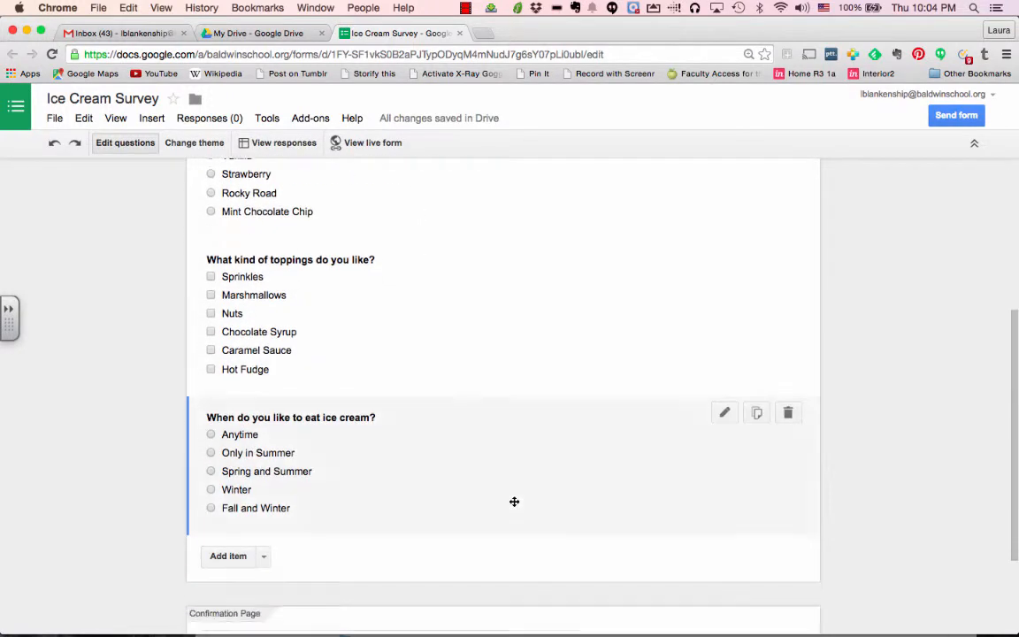
scroll(514, 501, "up", 5)
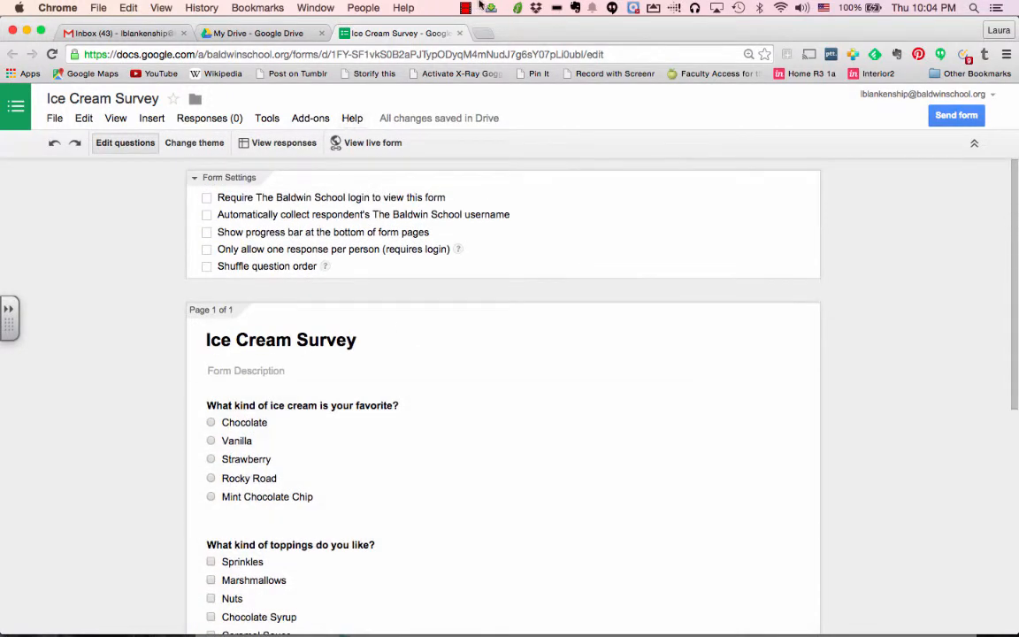
left_click(487, 8)
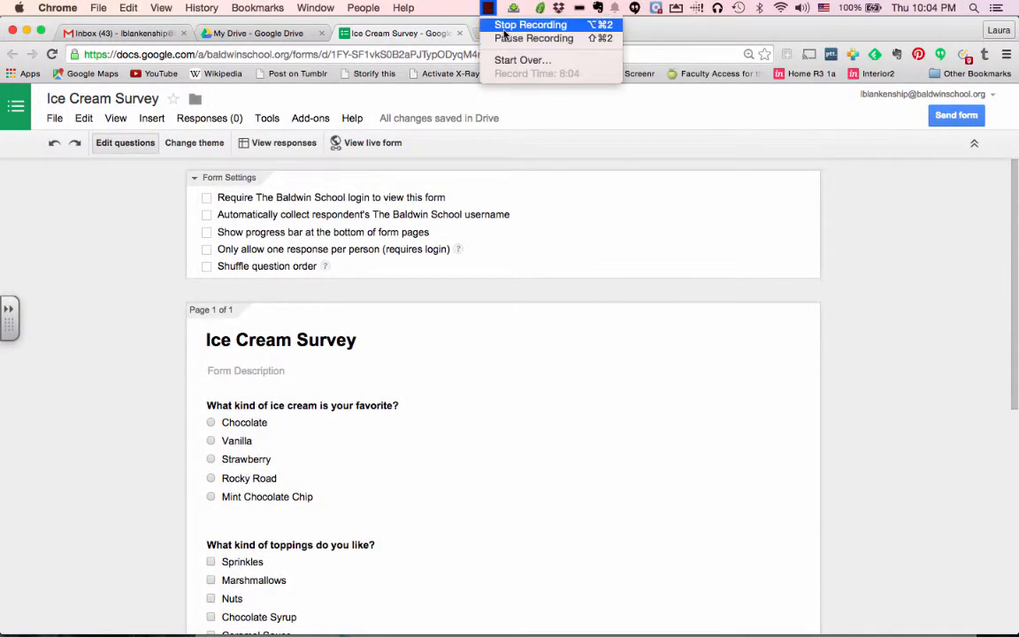
left_click(534, 39)
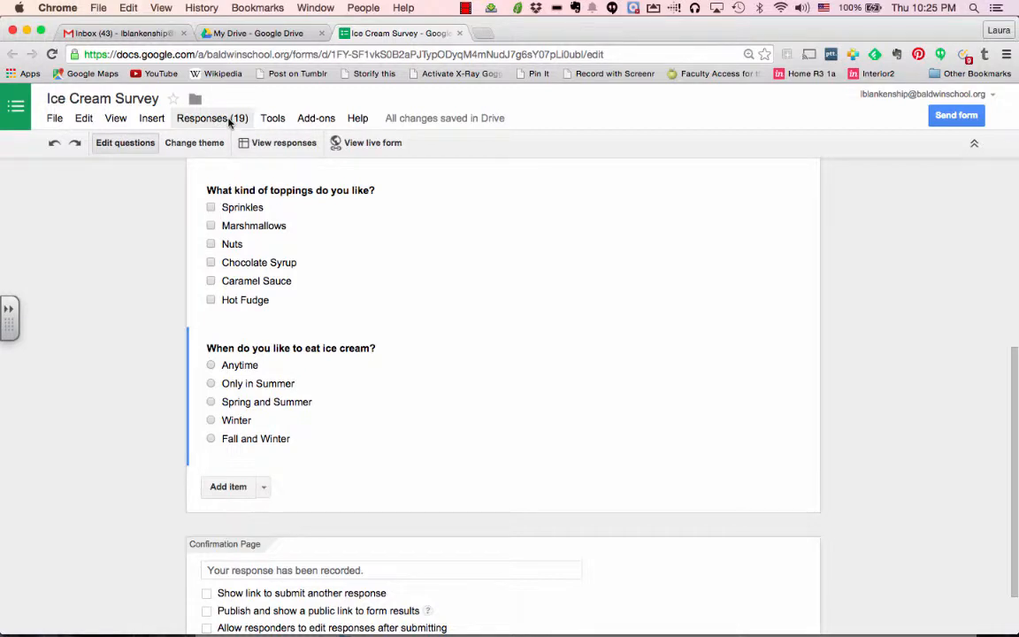
left_click(217, 122)
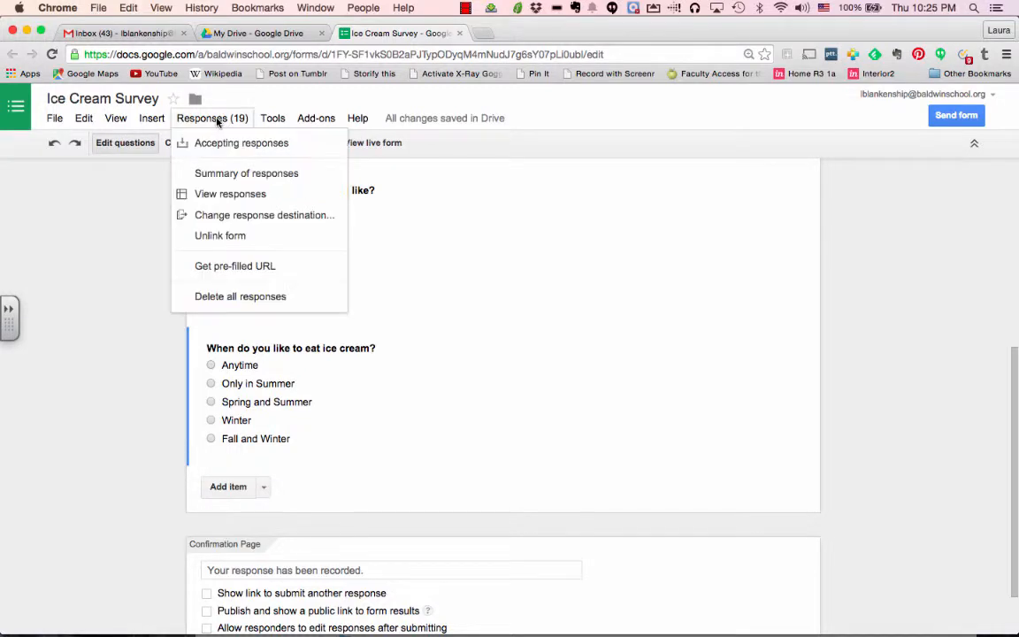
left_click(258, 175)
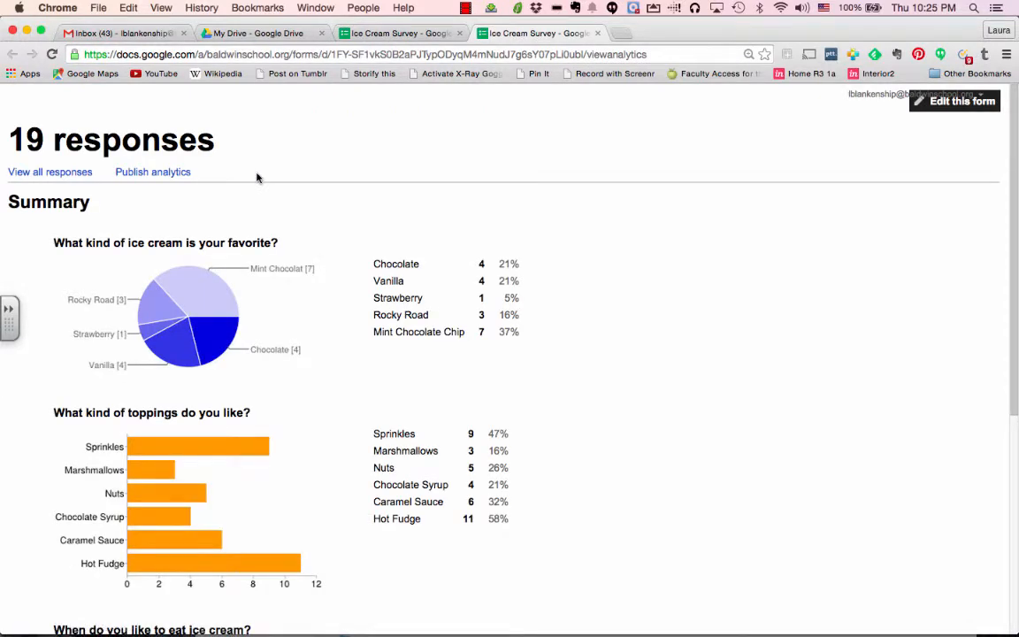
scroll(257, 389, "down", 1)
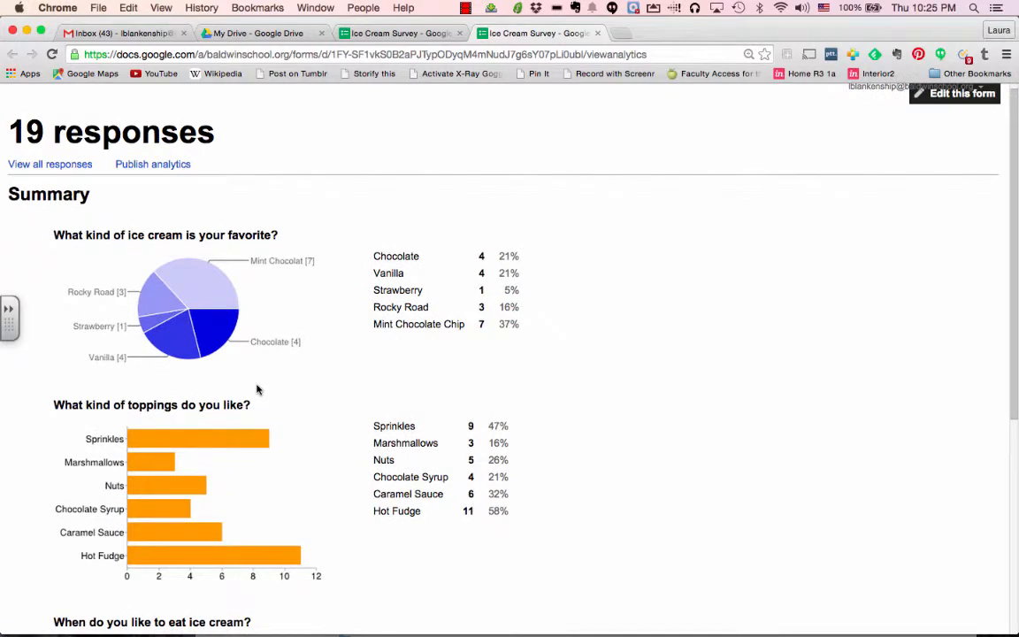
scroll(208, 406, "down", 5)
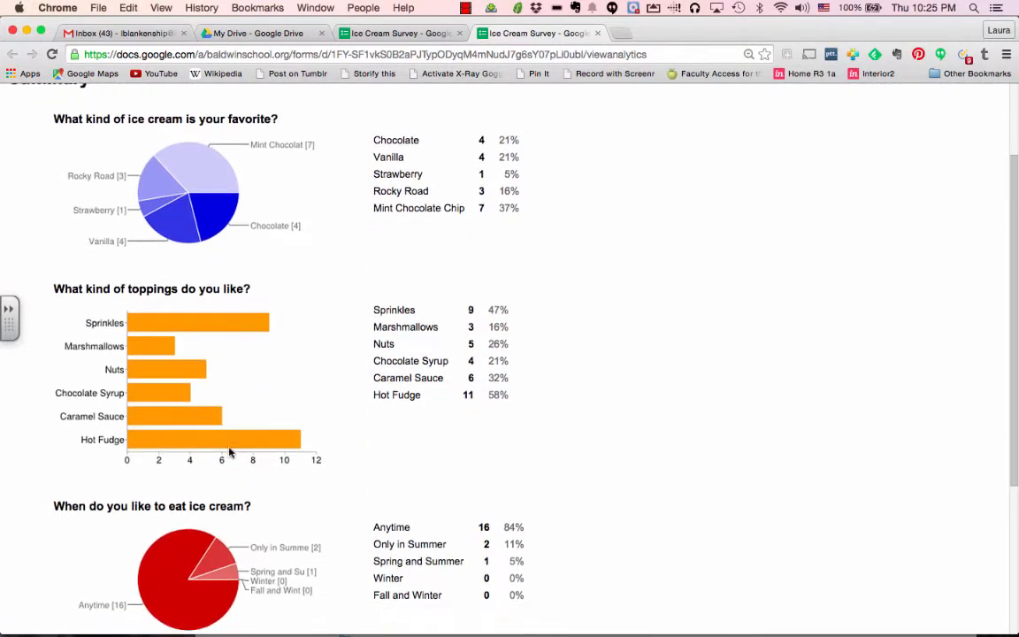
scroll(229, 452, "down", 3)
scroll(203, 372, "up", 10)
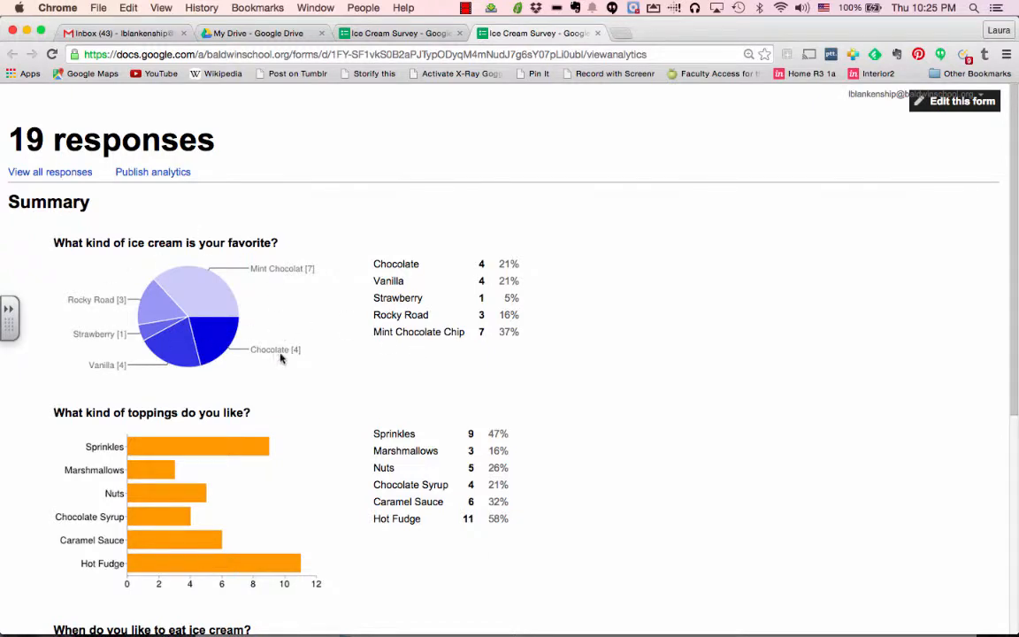
scroll(213, 426, "down", 1)
scroll(214, 424, "down", 9)
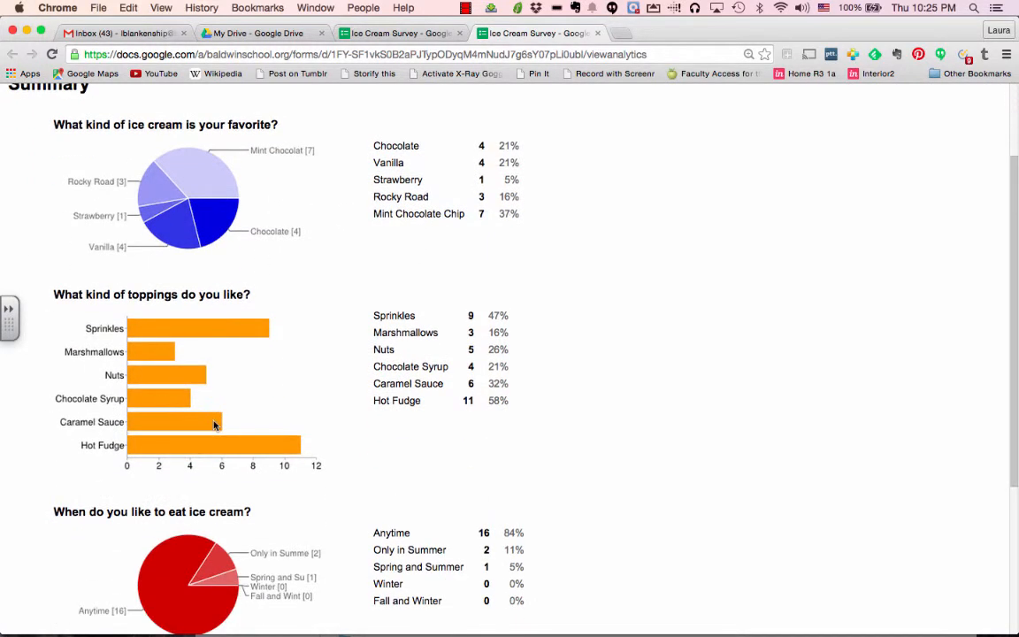
scroll(214, 423, "up", 8)
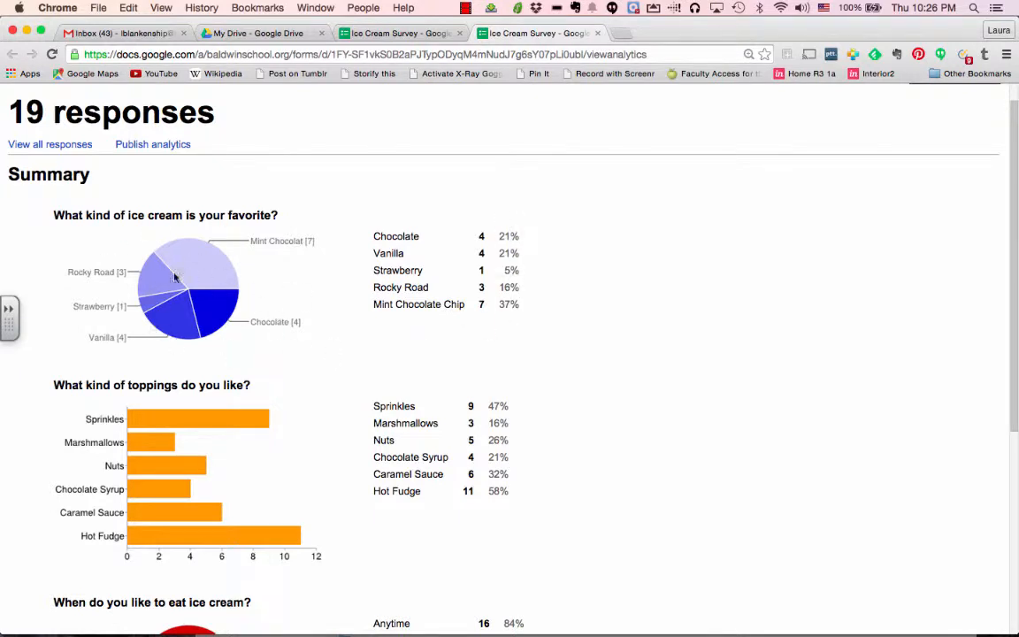
scroll(256, 478, "down", 3)
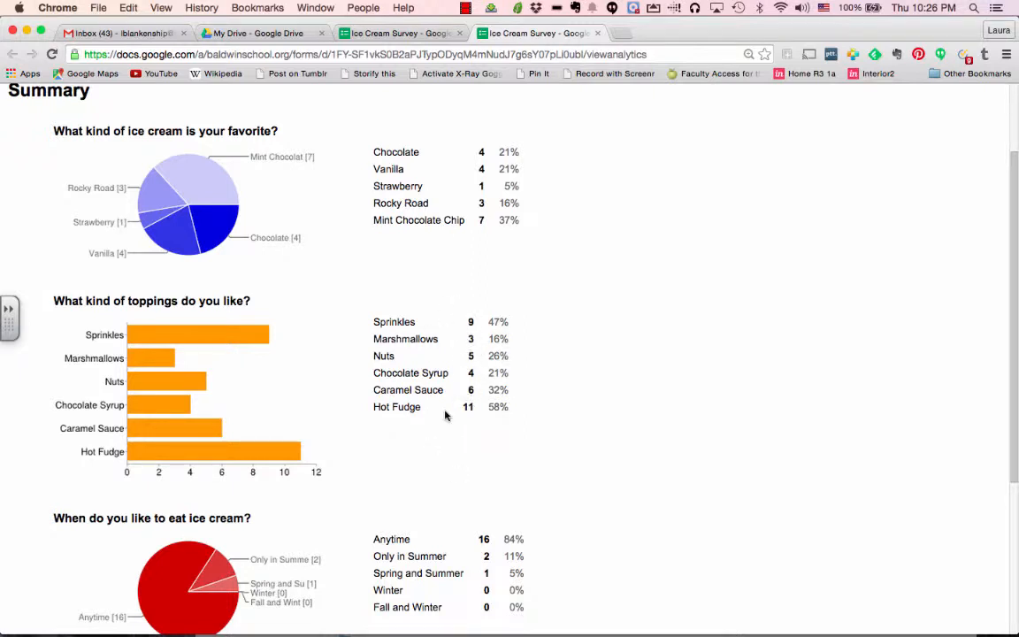
scroll(375, 399, "up", 3)
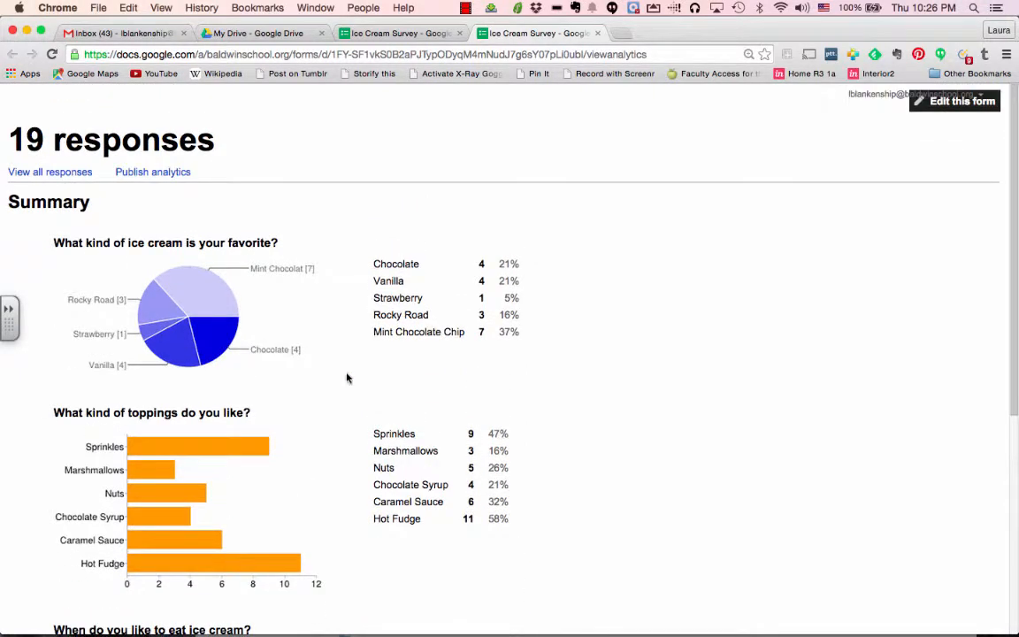
scroll(289, 382, "down", 2)
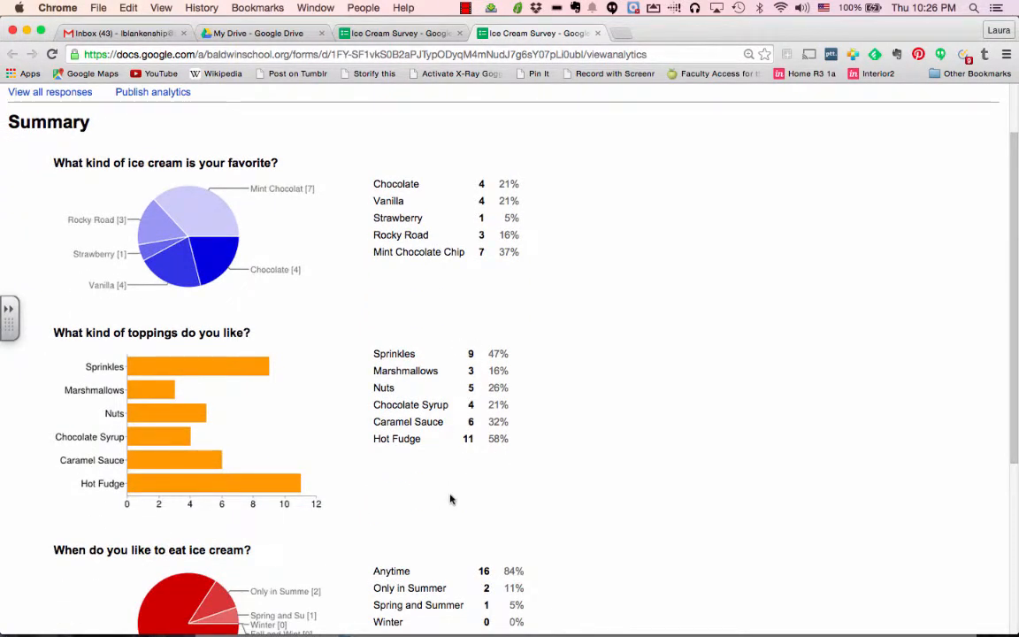
scroll(451, 500, "down", 4)
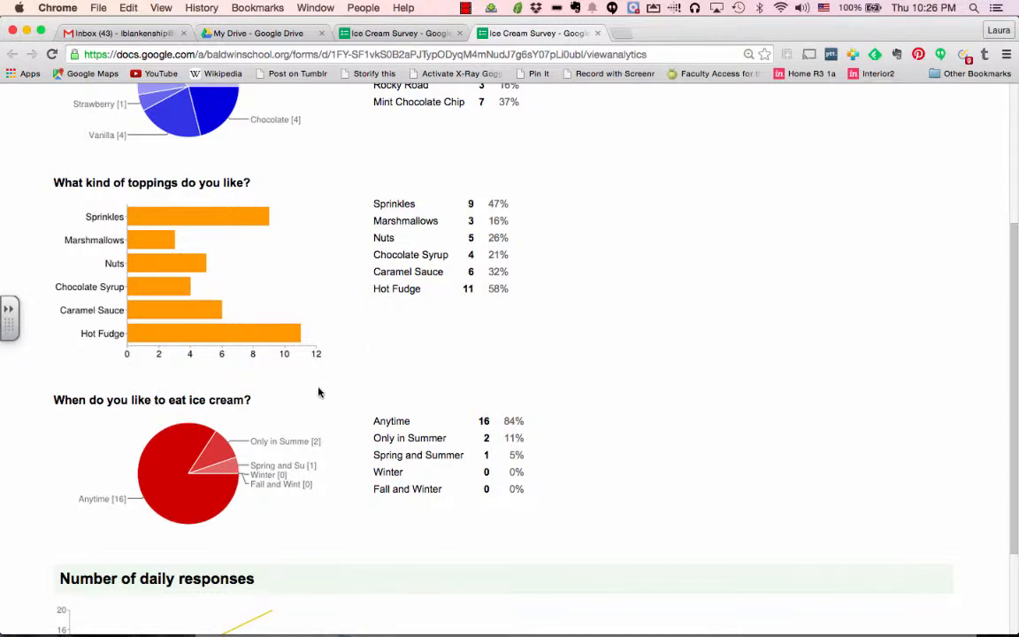
scroll(318, 391, "down", 3)
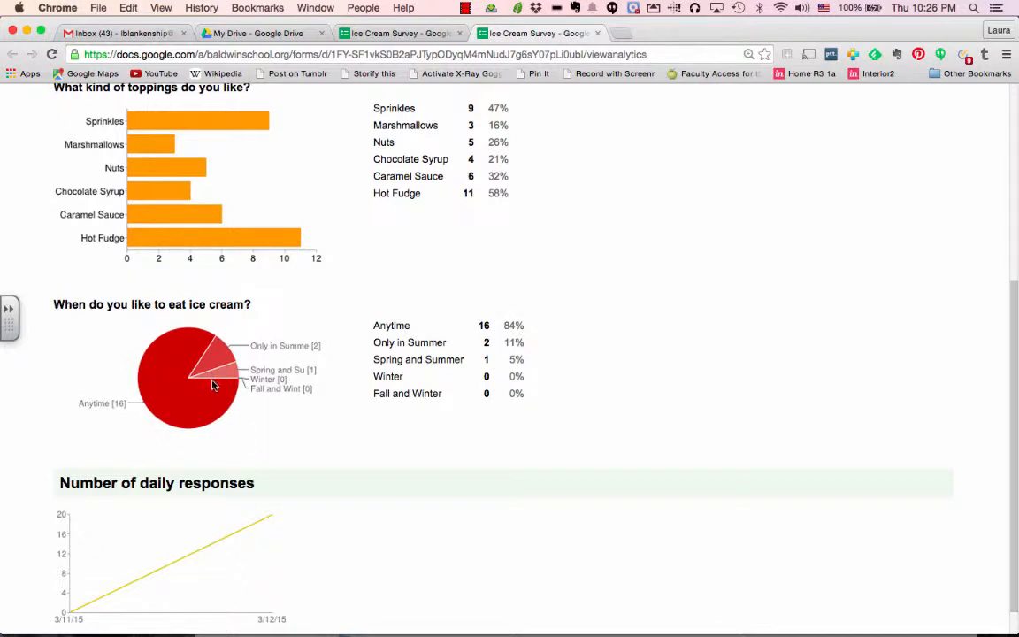
scroll(325, 356, "up", 5)
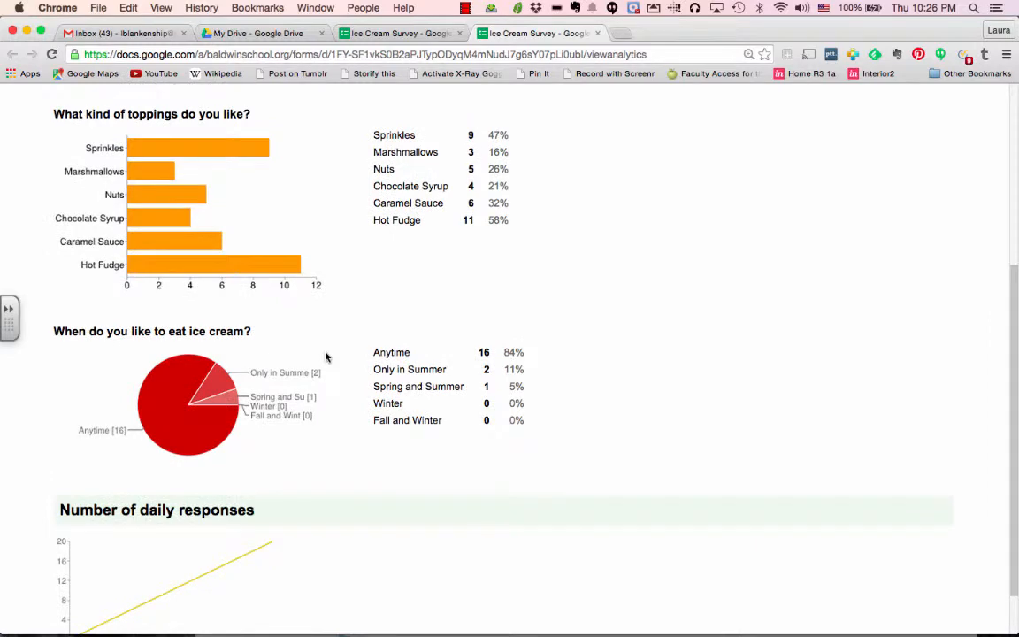
scroll(326, 357, "up", 2)
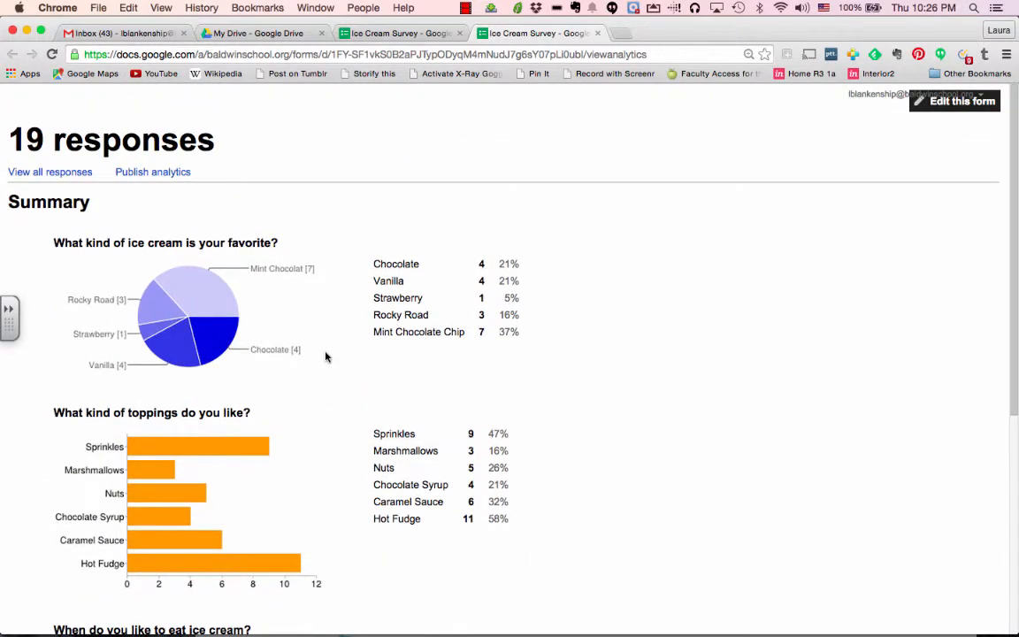
scroll(326, 357, "down", 6)
scroll(326, 356, "up", 4)
scroll(326, 356, "up", 2)
Save the favourite-flavour pie chart image to Downloads as flavors.png
right_click(200, 307)
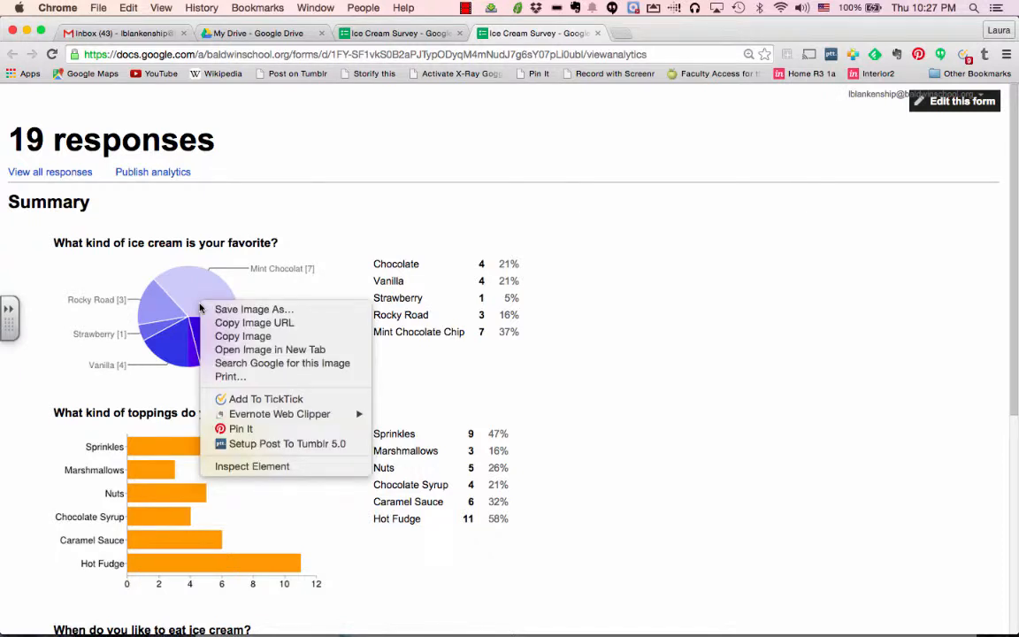
left_click(249, 310)
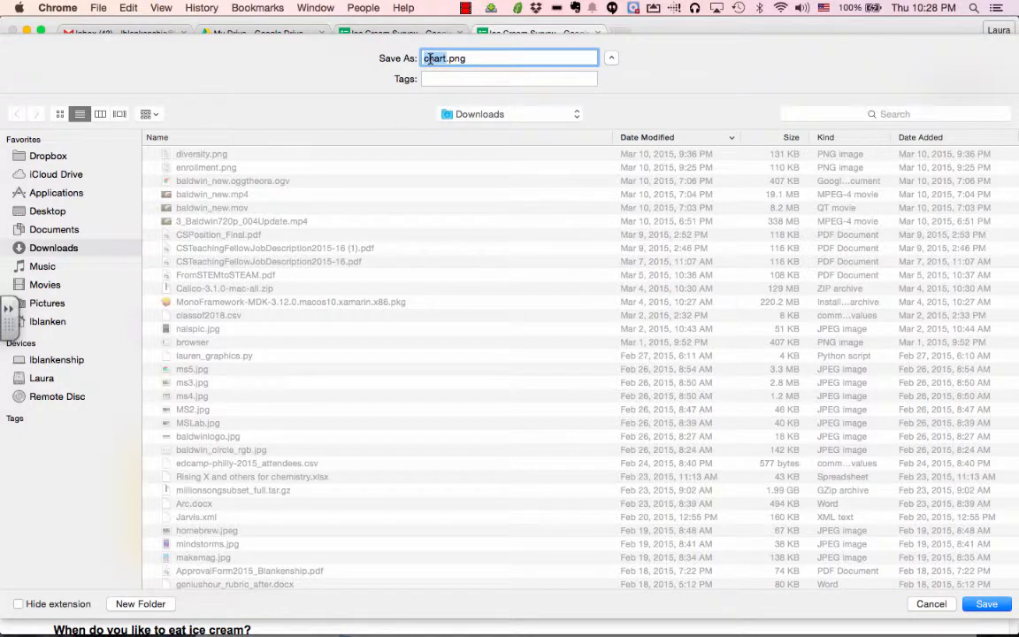
type("l")
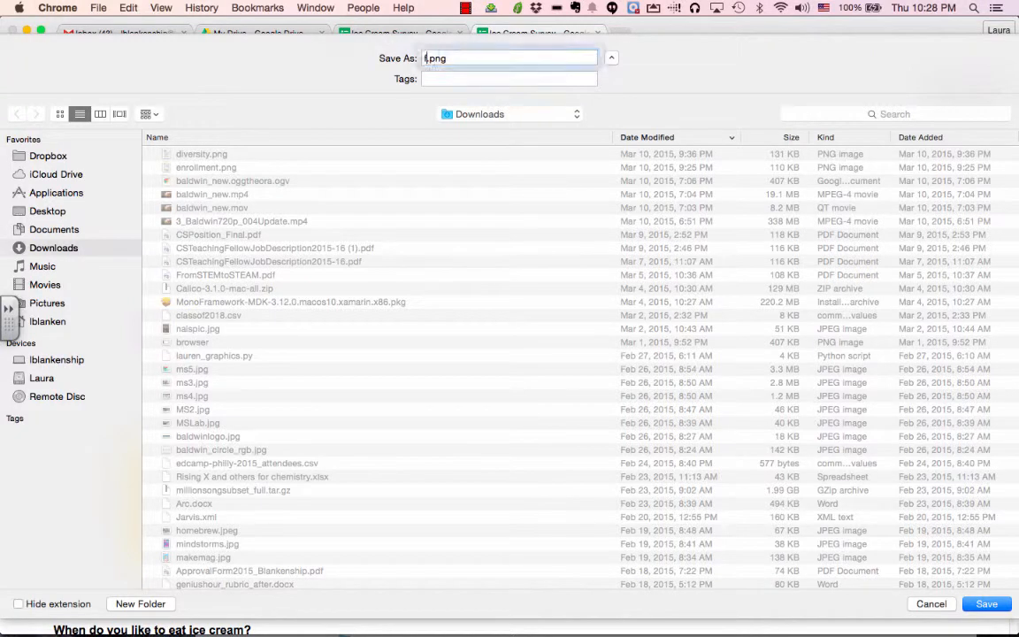
type("lavors")
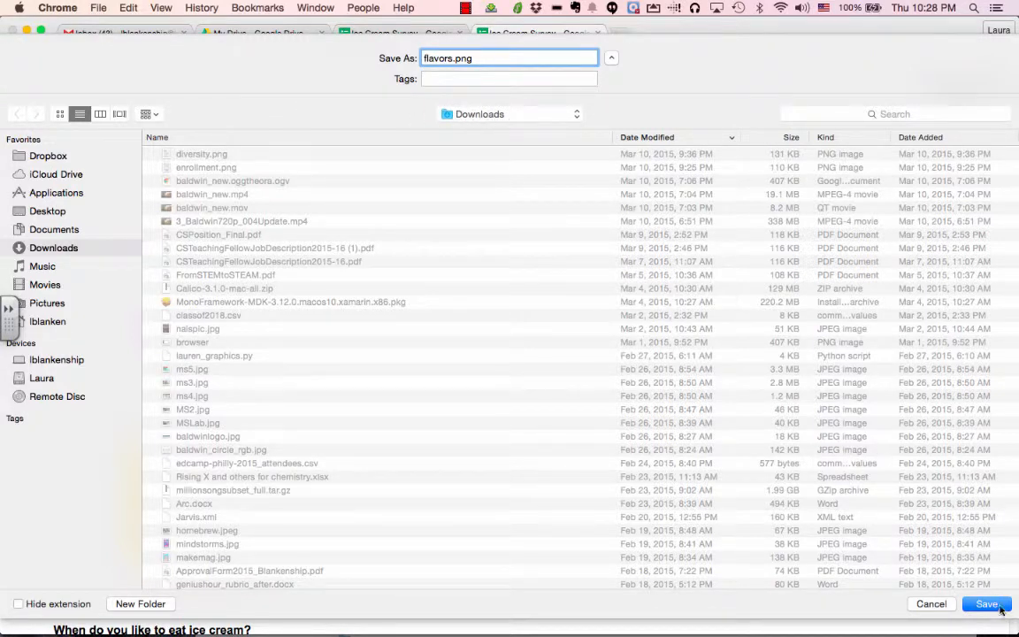
left_click(998, 609)
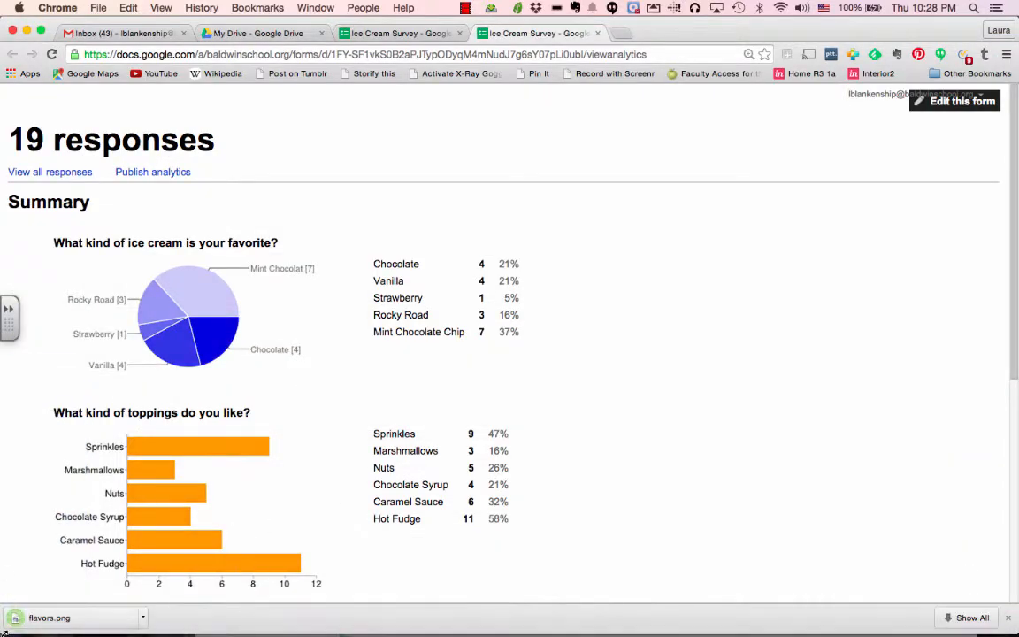
Open flavors.png from the download bar in Preview and shift its window aside
left_click(51, 619)
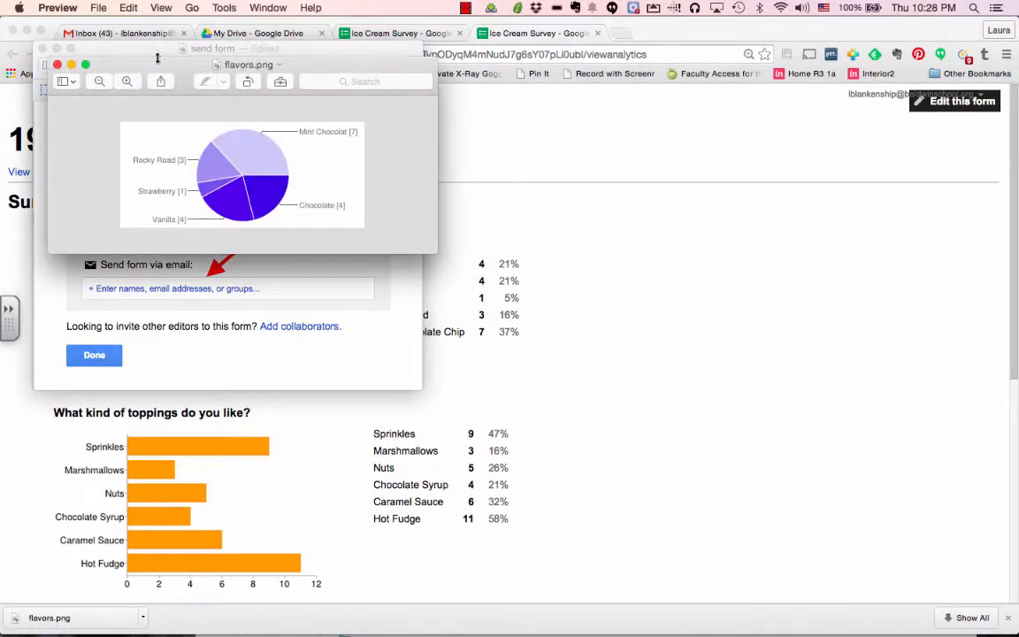
left_click_drag(134, 65, 149, 167)
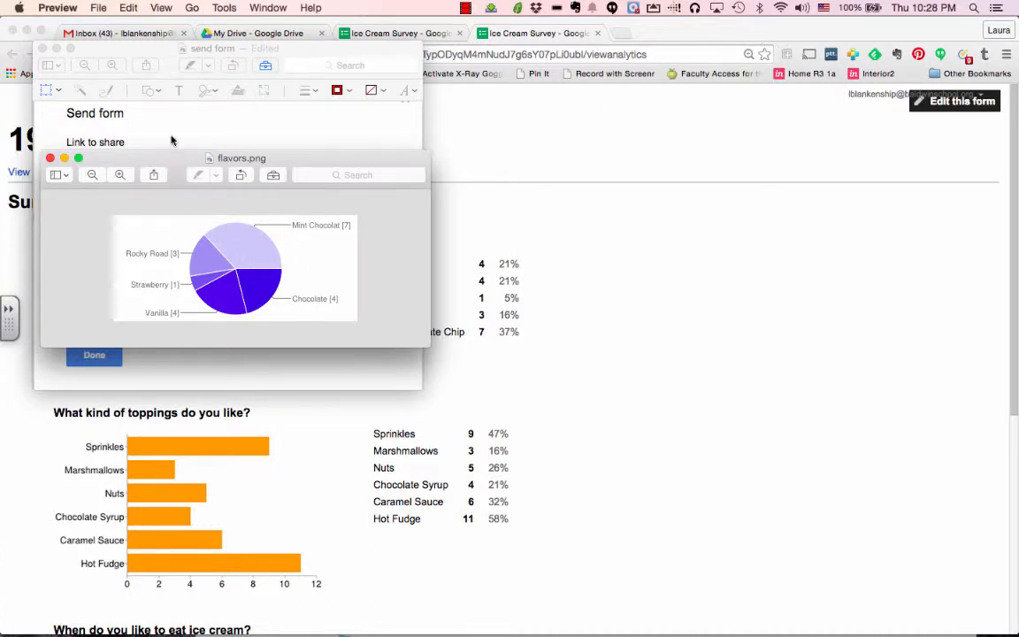
Add a black '37%' text annotation on the Mint Chocolate slice of the chart
left_click(224, 8)
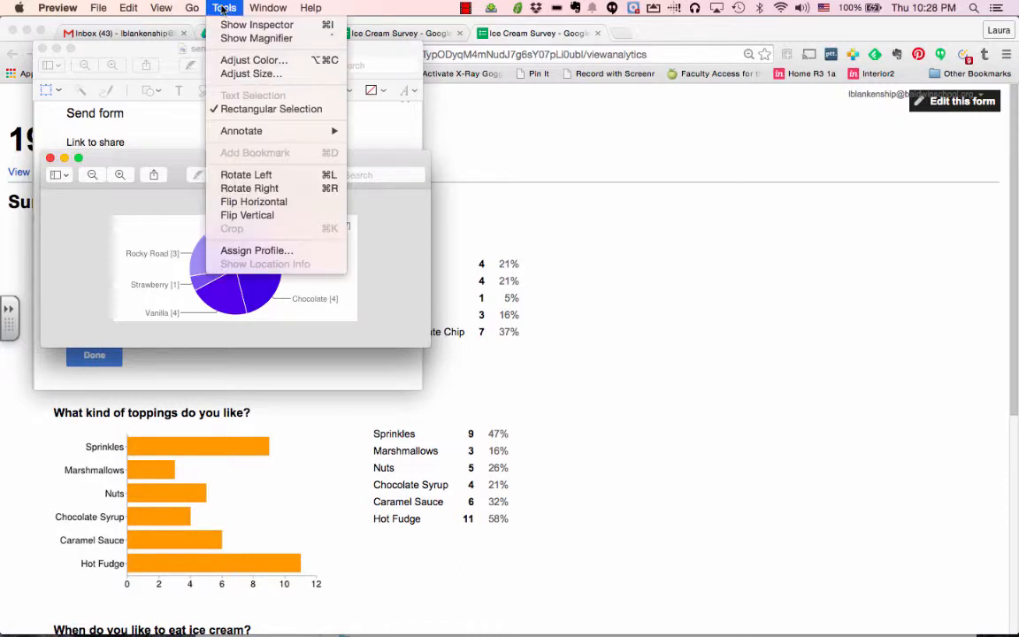
mouse_move(228, 133)
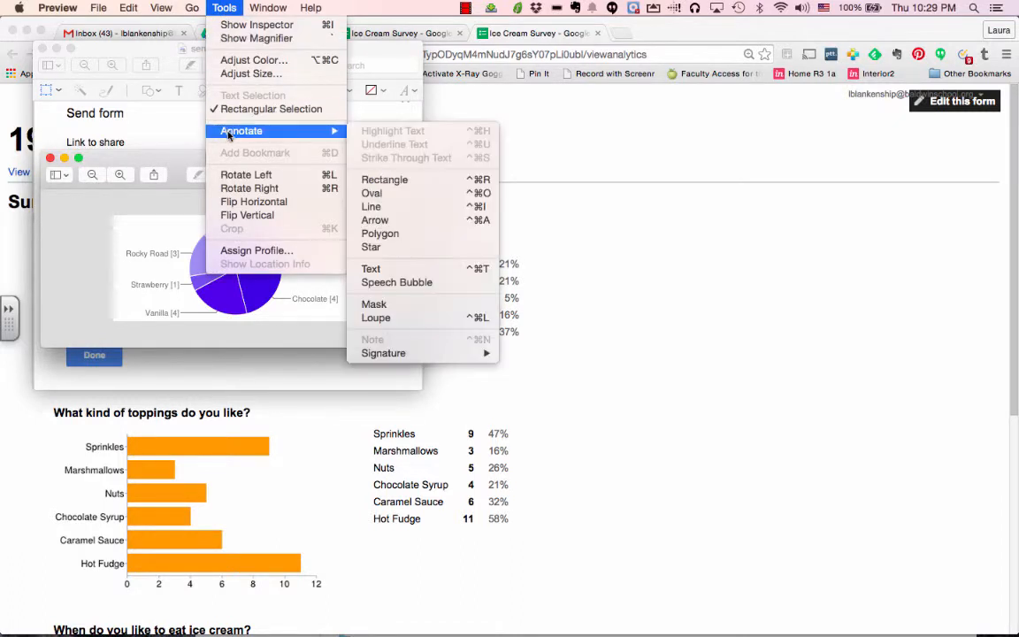
left_click(381, 268)
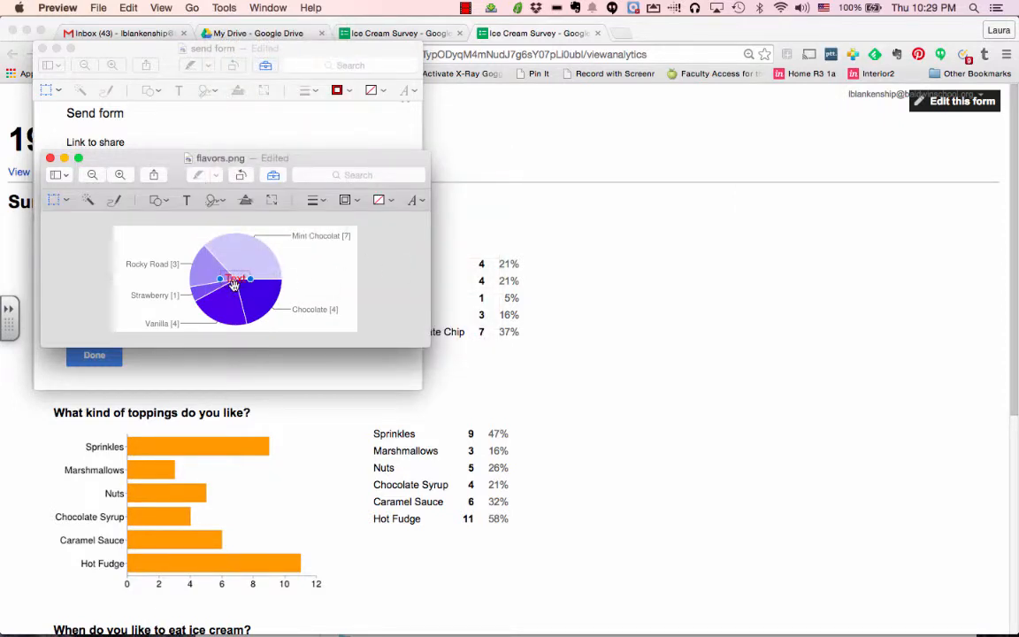
left_click_drag(234, 284, 252, 258)
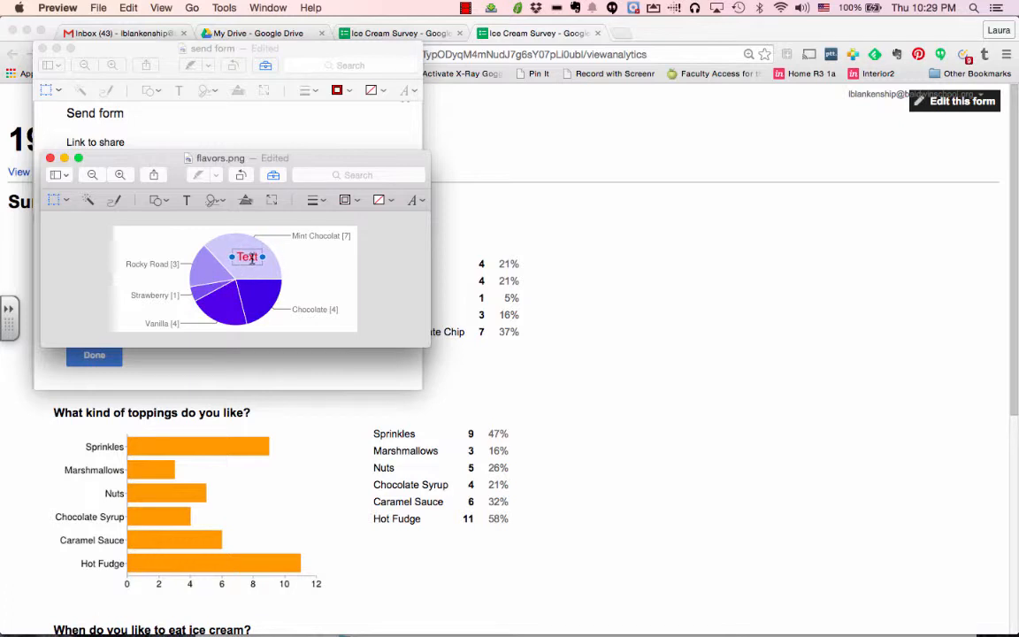
double_click(252, 259)
type("37%")
left_click(417, 201)
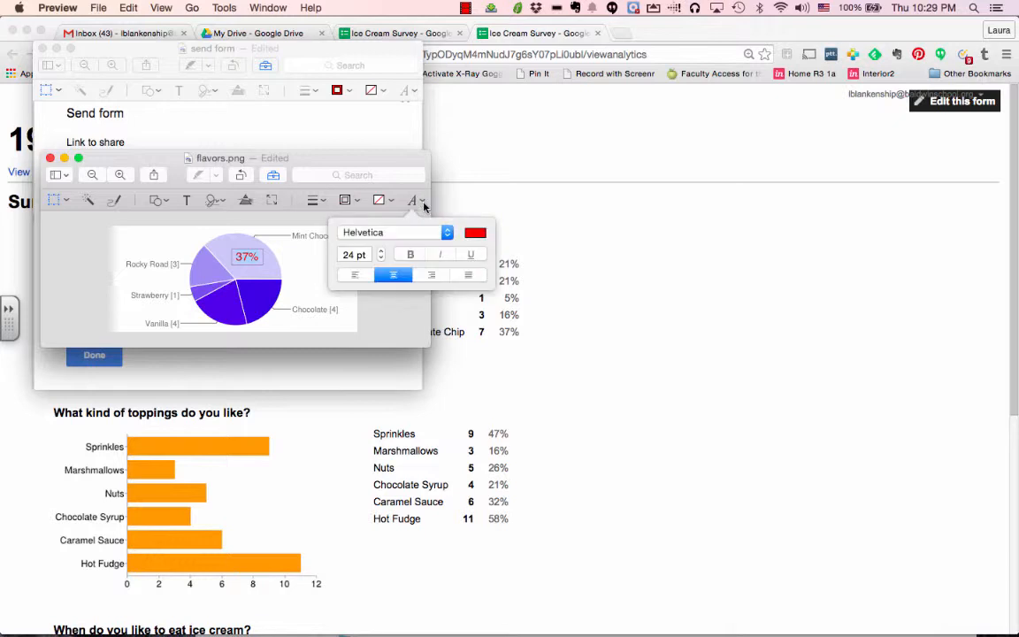
left_click(477, 233)
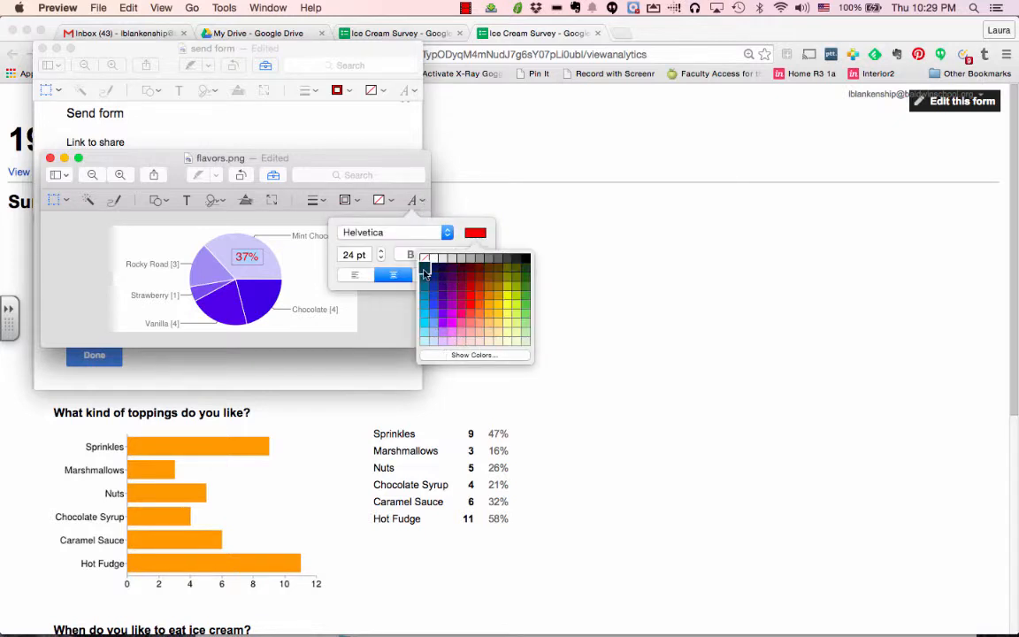
left_click(525, 268)
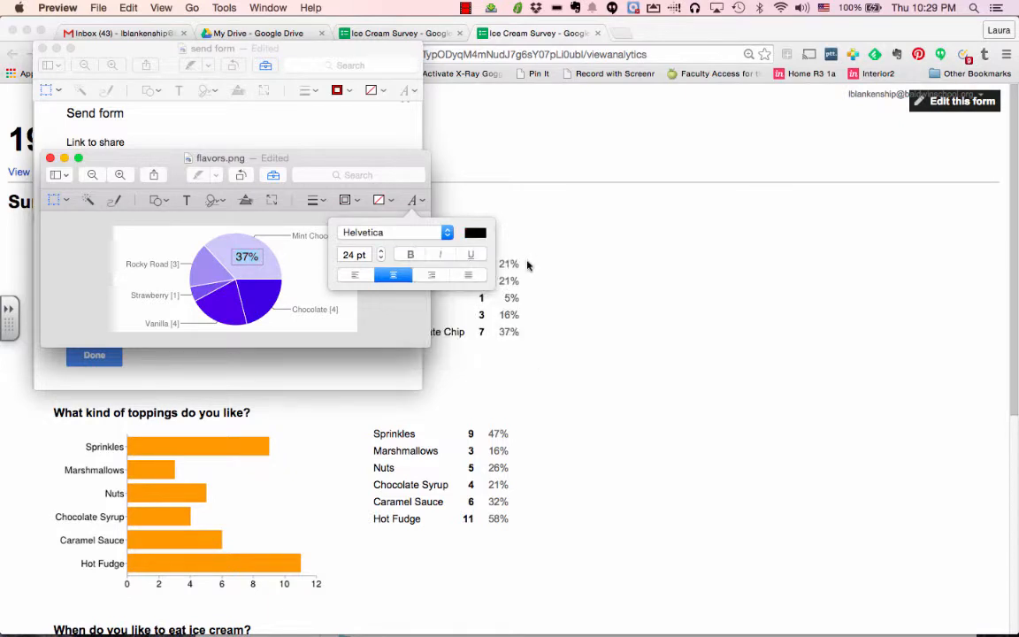
left_click(260, 295)
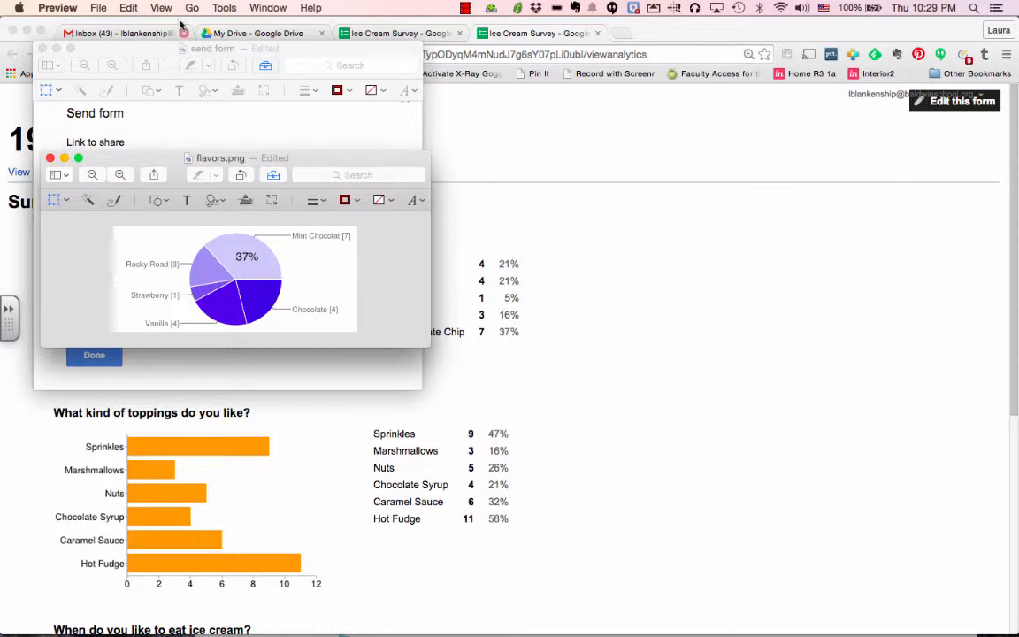
Place a '21%' text annotation on the Chocolate slice beside the 37% label
left_click(224, 9)
mouse_move(207, 129)
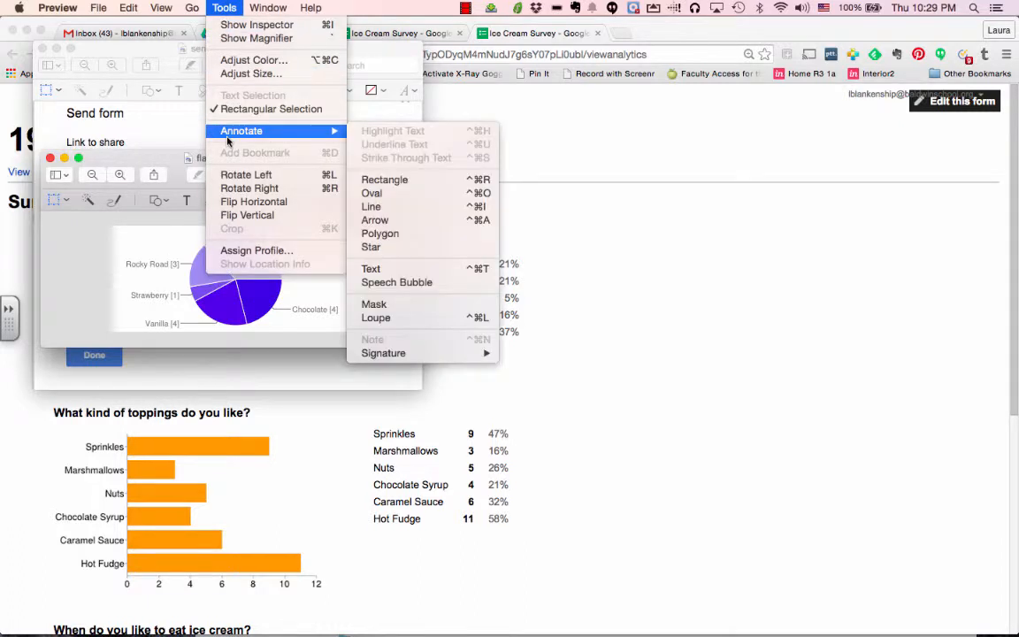
left_click(371, 269)
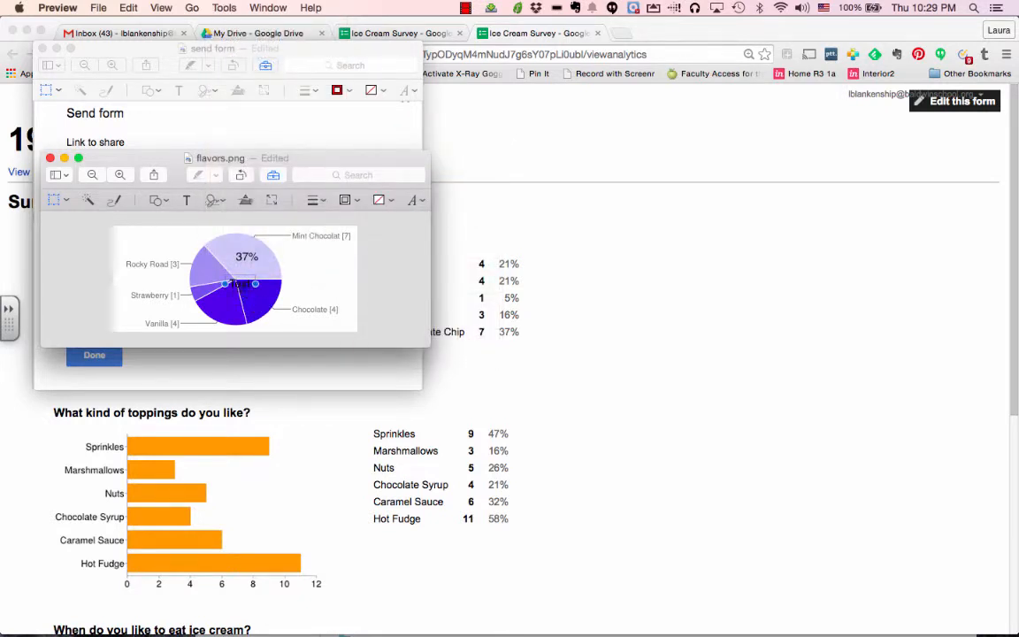
left_click(239, 275)
left_click_drag(247, 284, 260, 294)
double_click(254, 292)
left_click(291, 296)
left_click(253, 296)
left_click_drag(253, 296, 256, 296)
left_click(312, 301)
Close the flavors.png and send-form images and bring back the survey's response summary
left_click(49, 158)
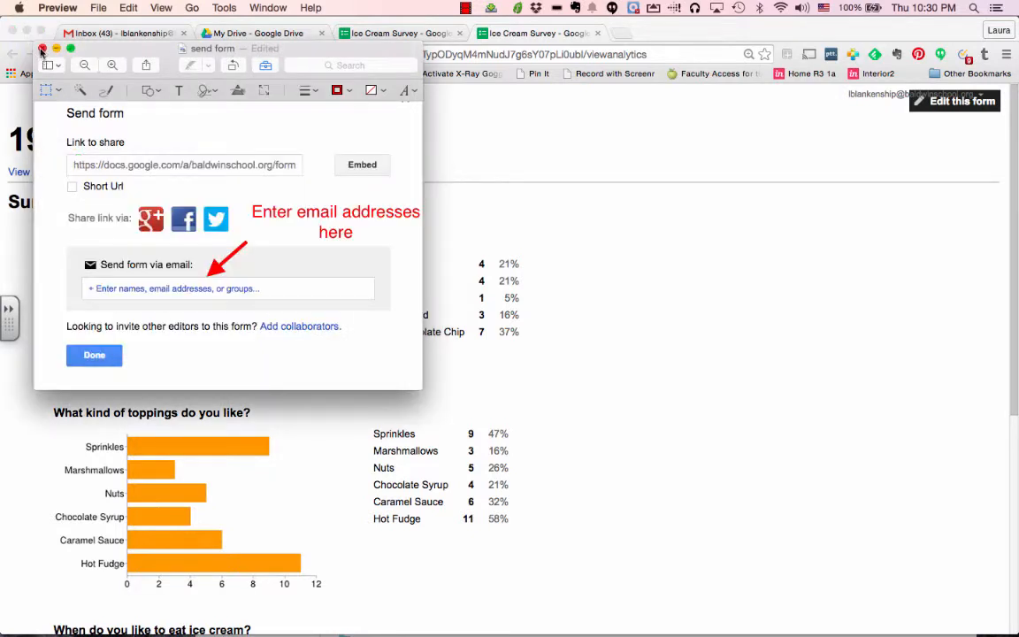
left_click(41, 50)
left_click(582, 586)
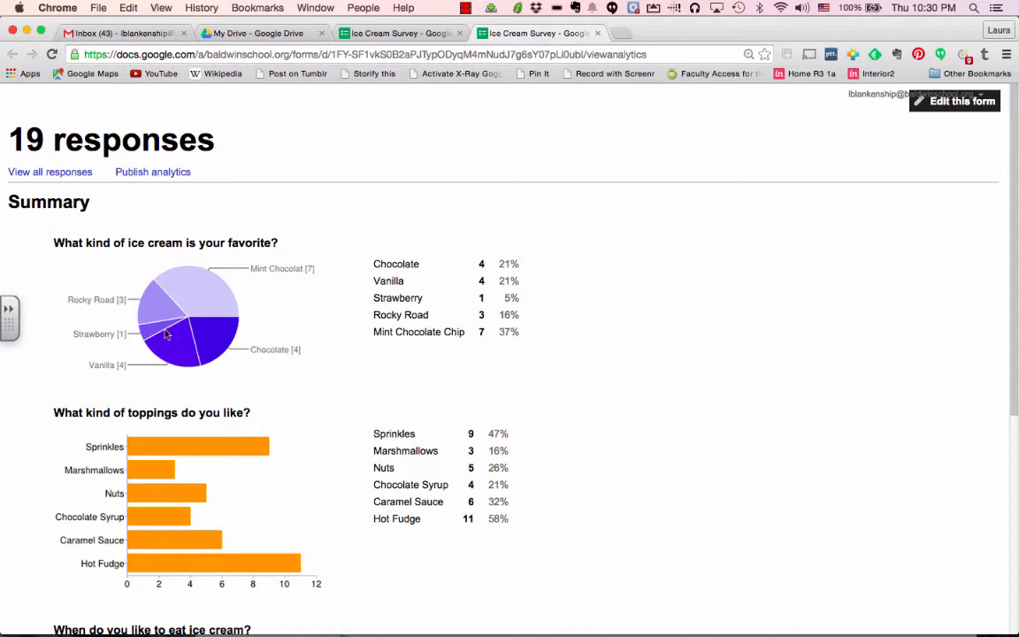
scroll(244, 400, "down", 4)
scroll(245, 400, "up", 3)
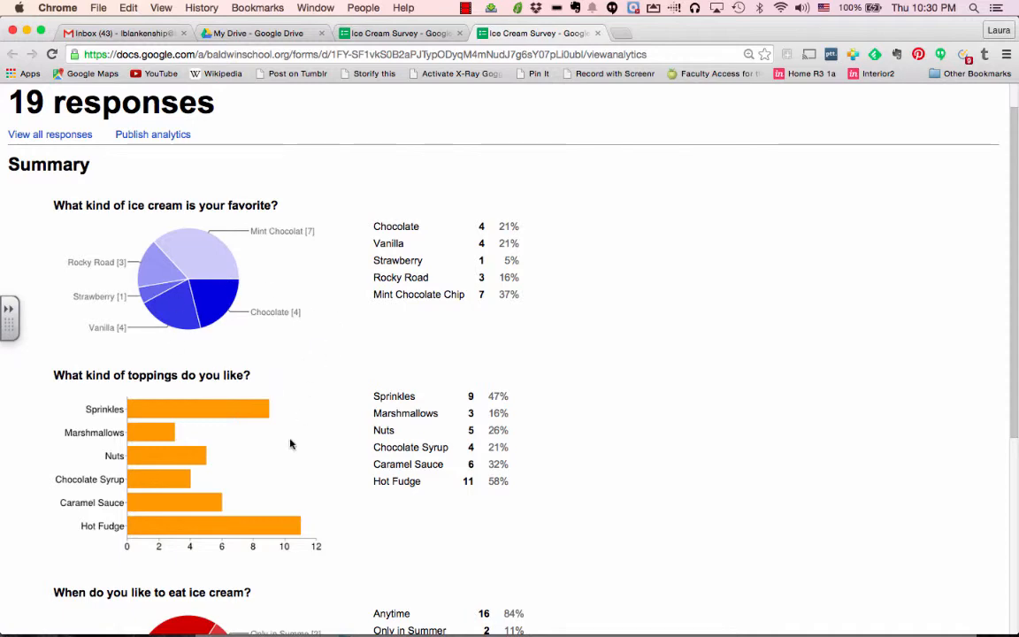
scroll(288, 453, "down", 2)
scroll(287, 456, "up", 3)
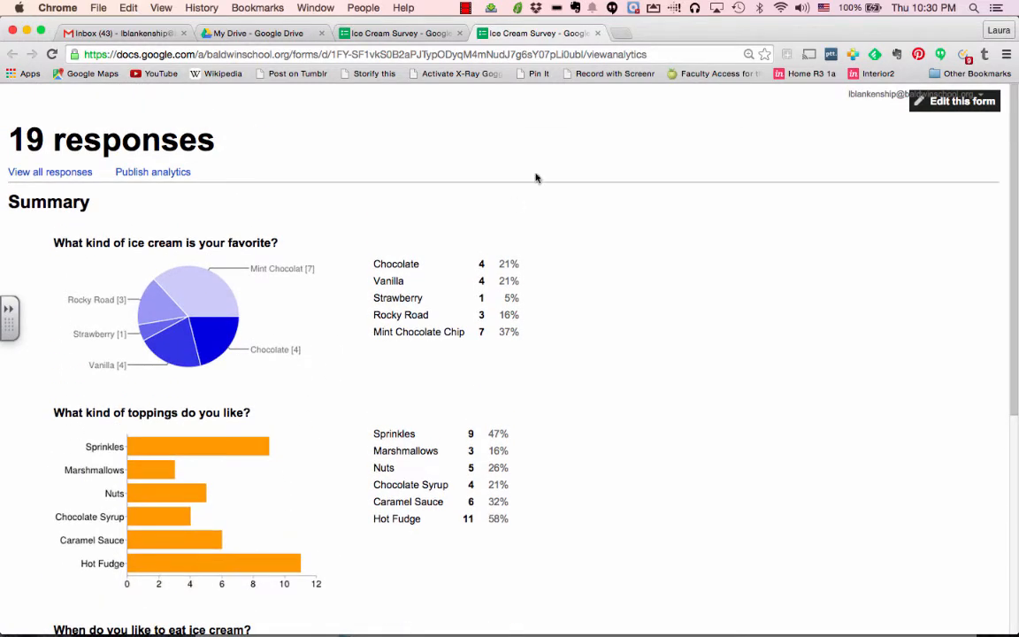
left_click(466, 8)
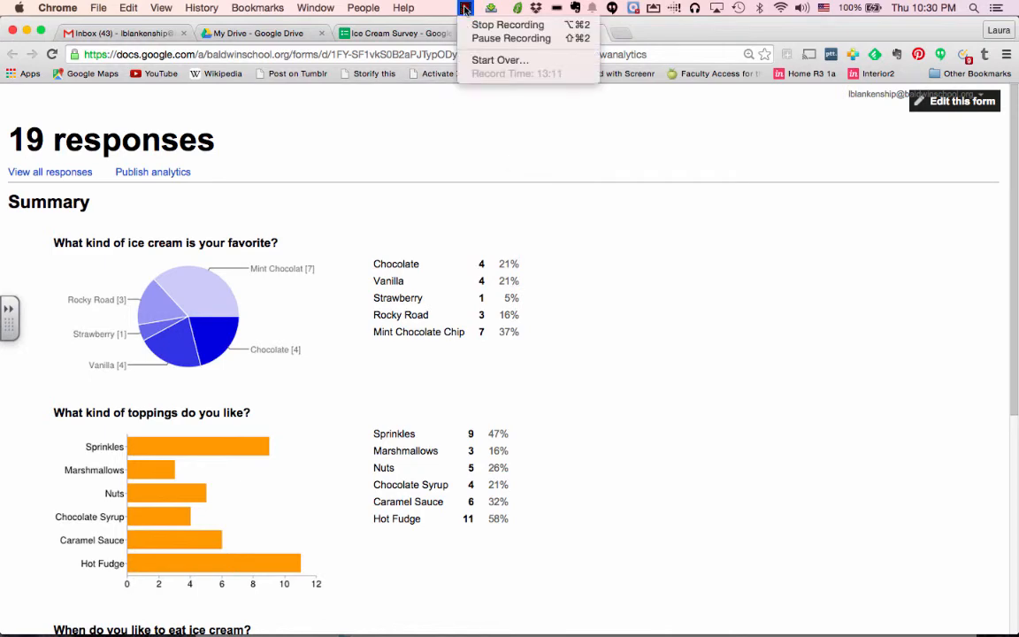